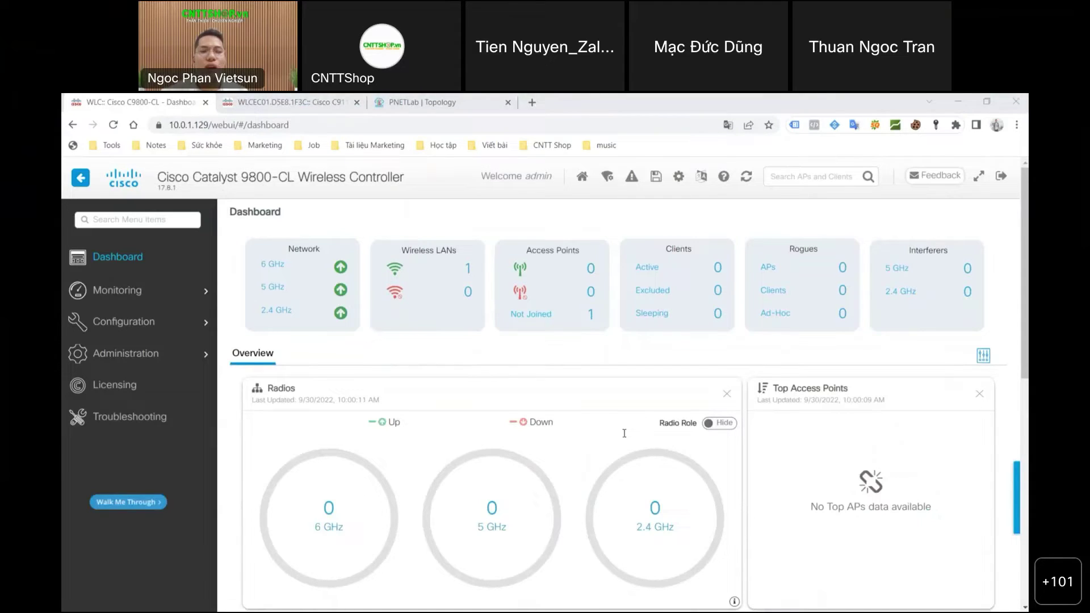
Examine the dashboard's network, WLAN, access point and client summaries, system information, and CPU and memory graphs.
{"action": "left_click", "coordinate": [485, 493]}
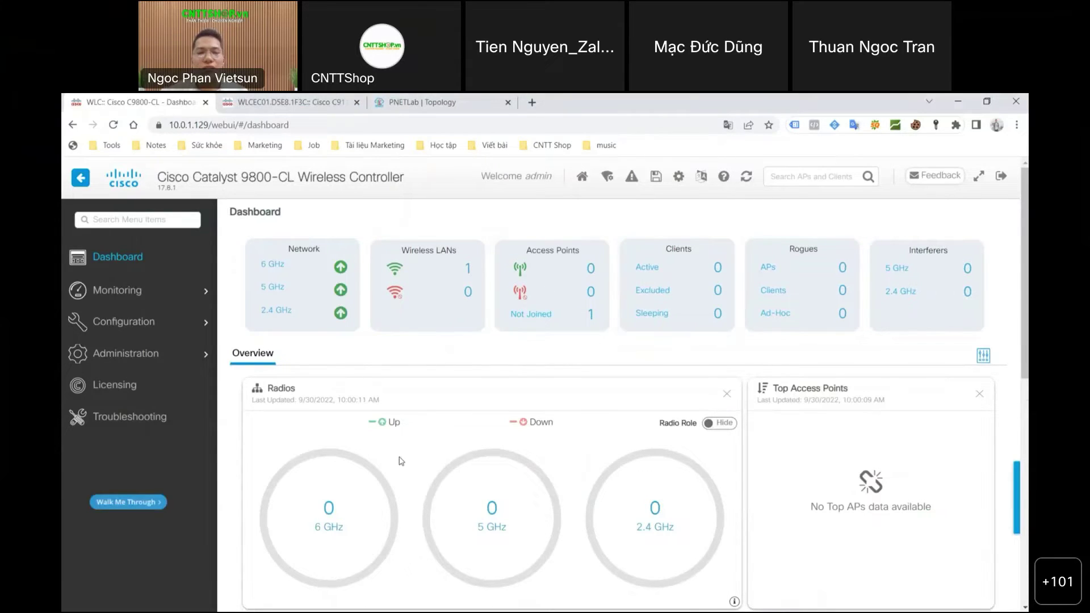
{"action": "scroll", "coordinate": [497, 439], "scroll_direction": "down", "scroll_amount": 2}
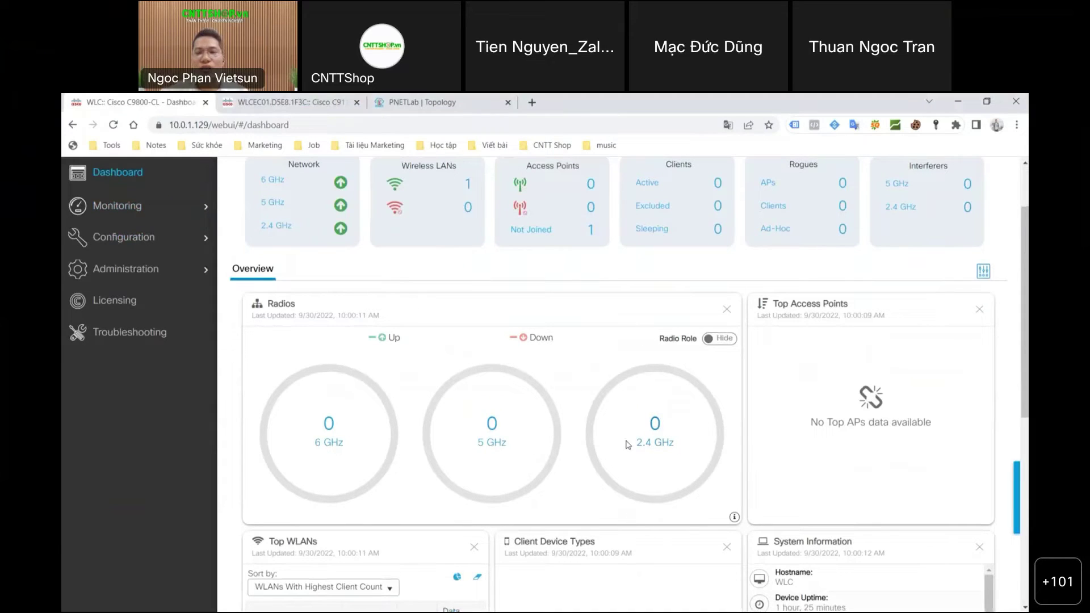
{"action": "scroll", "coordinate": [675, 448], "scroll_direction": "down", "scroll_amount": 7}
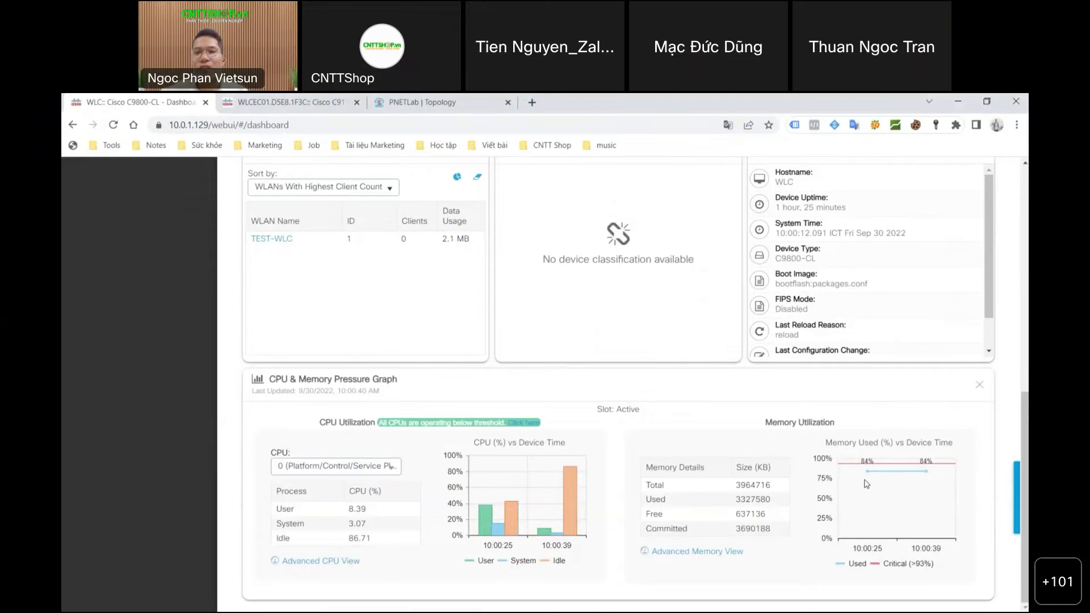
{"action": "scroll", "coordinate": [739, 434], "scroll_direction": "up", "scroll_amount": 7}
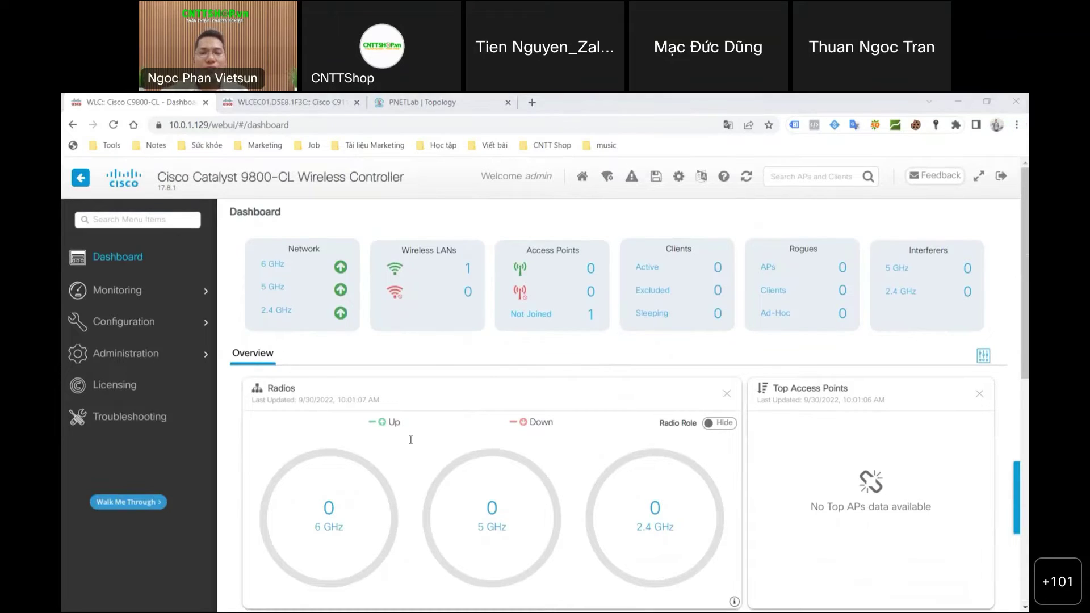
{"action": "key", "text": "alt+Tab"}
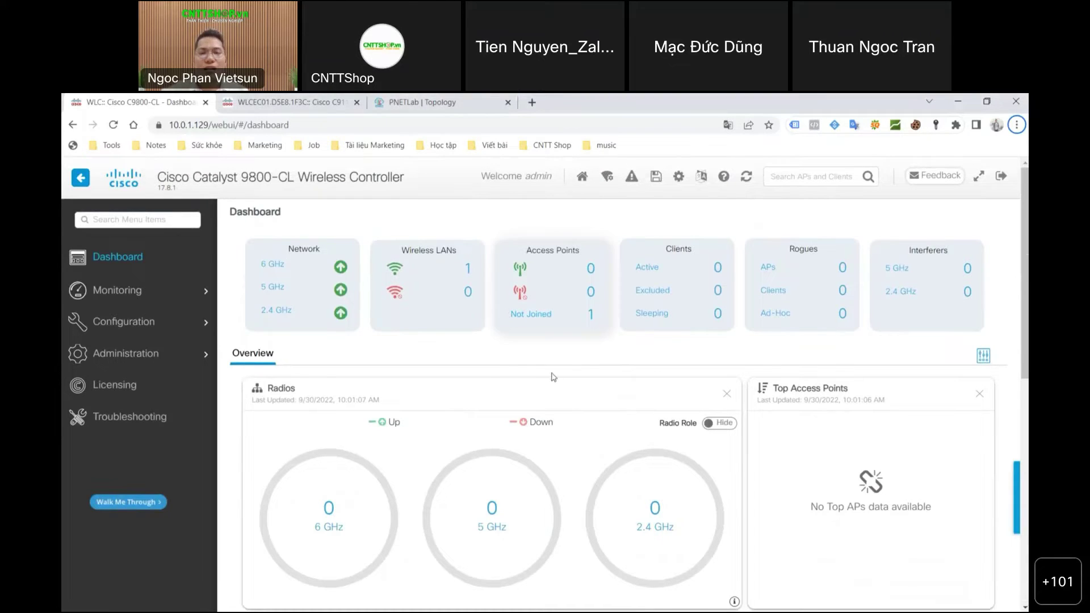
Open the enabled TEST-WLC WLAN for editing and disable its 6 GHz radio policy.
{"action": "left_click", "coordinate": [462, 271]}
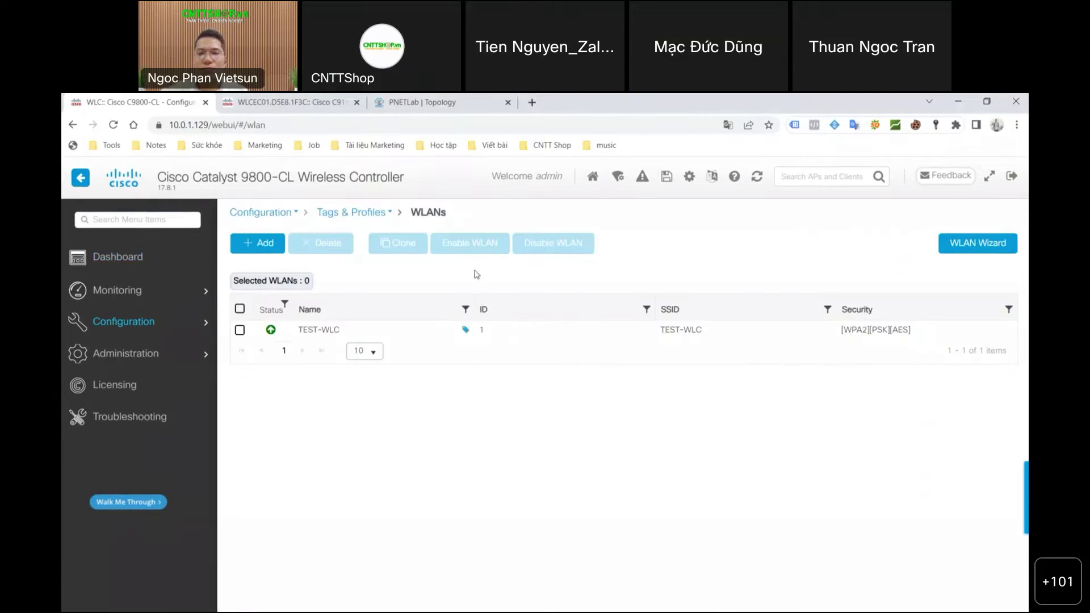
{"action": "left_click", "coordinate": [320, 357]}
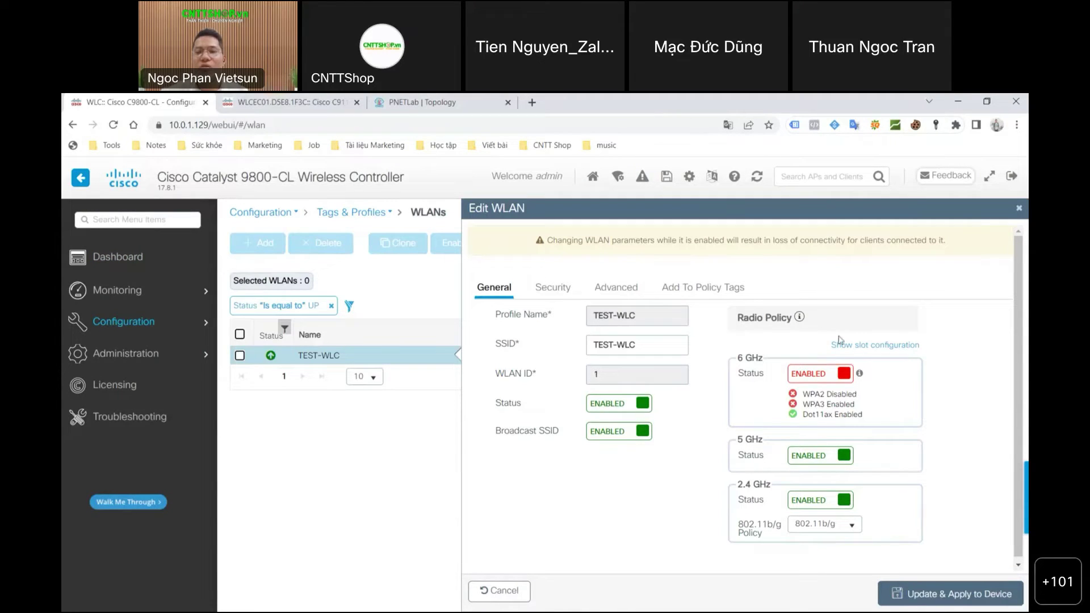
{"action": "left_click", "coordinate": [843, 374]}
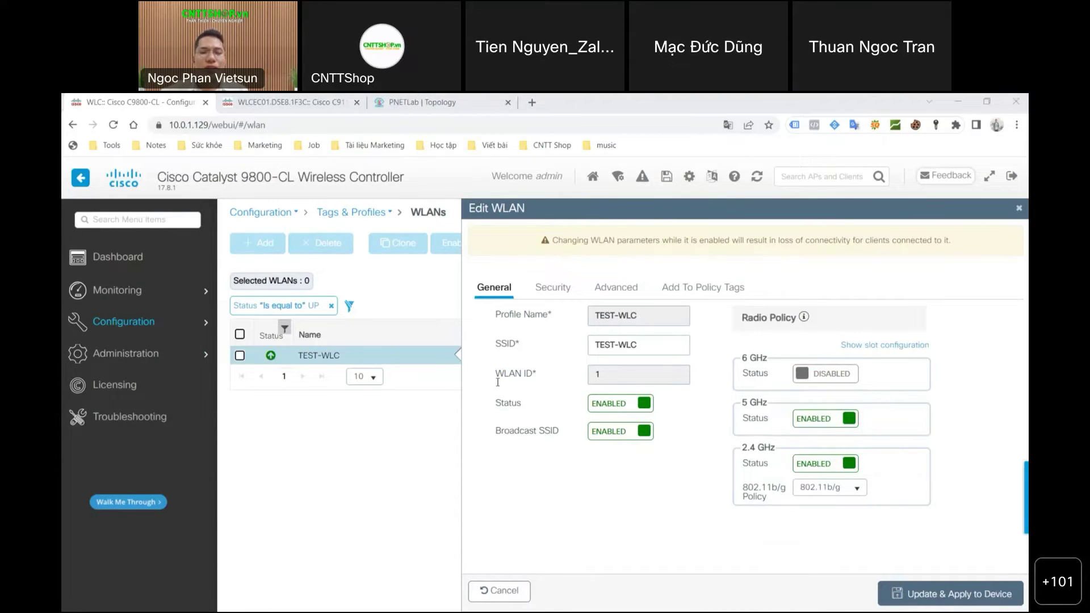
Switch the TEST-WLC WLAN's Layer2 security mode to WPA3.
{"action": "left_click", "coordinate": [562, 297]}
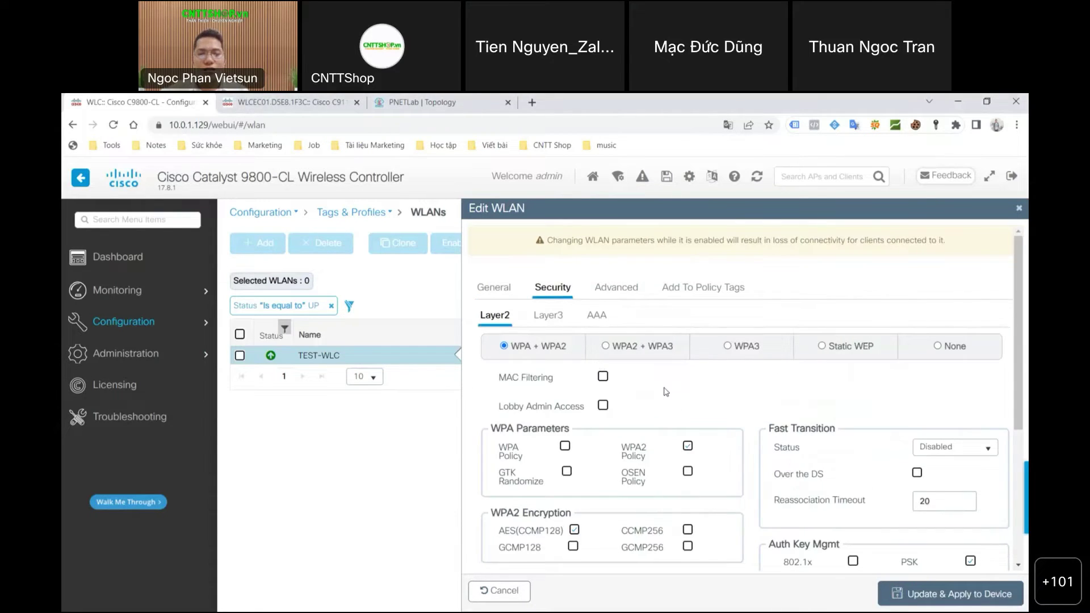
{"action": "scroll", "coordinate": [698, 375], "scroll_direction": "down", "scroll_amount": 1}
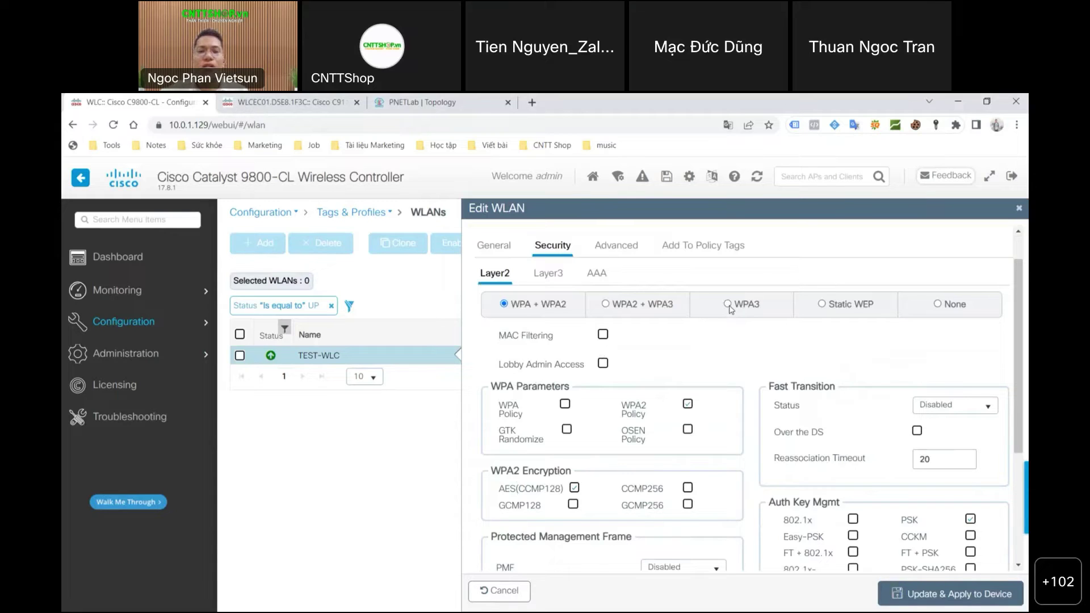
{"action": "left_click", "coordinate": [729, 305]}
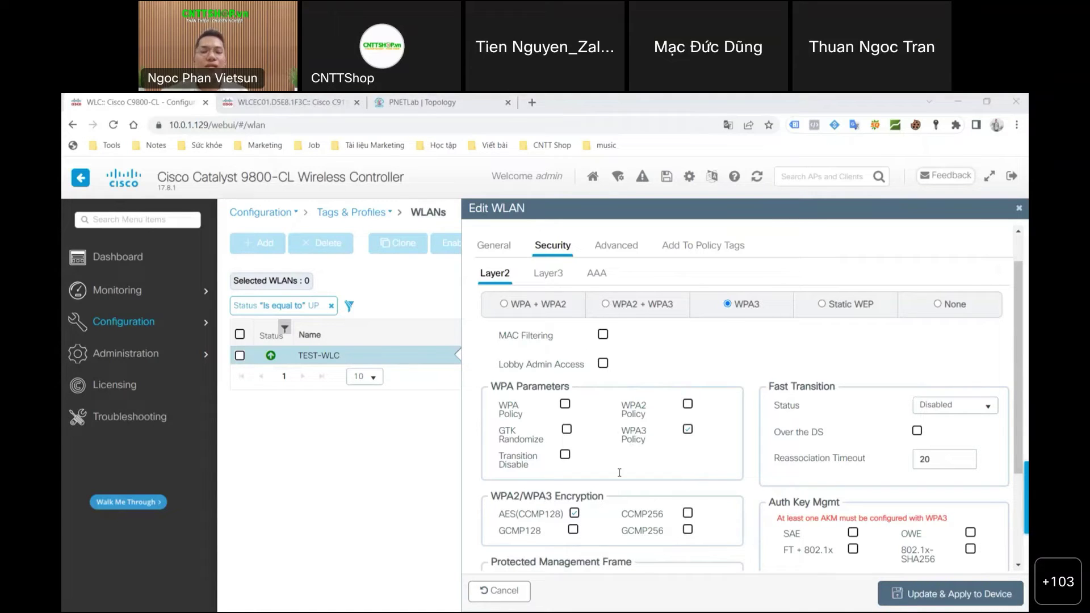
{"action": "left_click", "coordinate": [514, 460]}
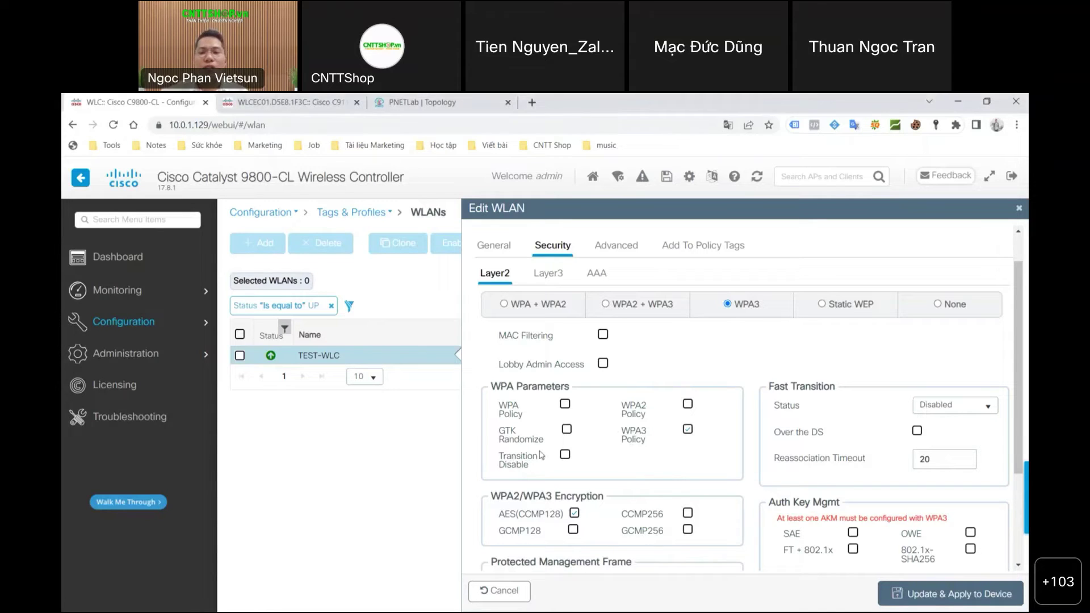
Examine the WLAN's advanced settings, including Aironet IE, Max Client Connections, 11v BSS Transition Support and Assisted Roaming (11k).
{"action": "left_click", "coordinate": [606, 248]}
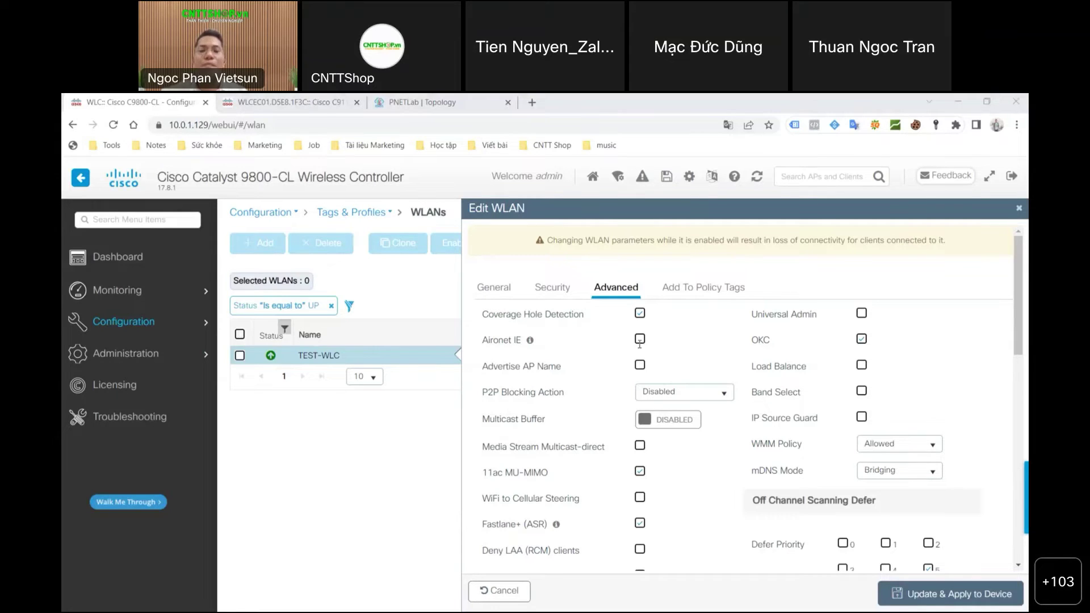
{"action": "left_click", "coordinate": [640, 341]}
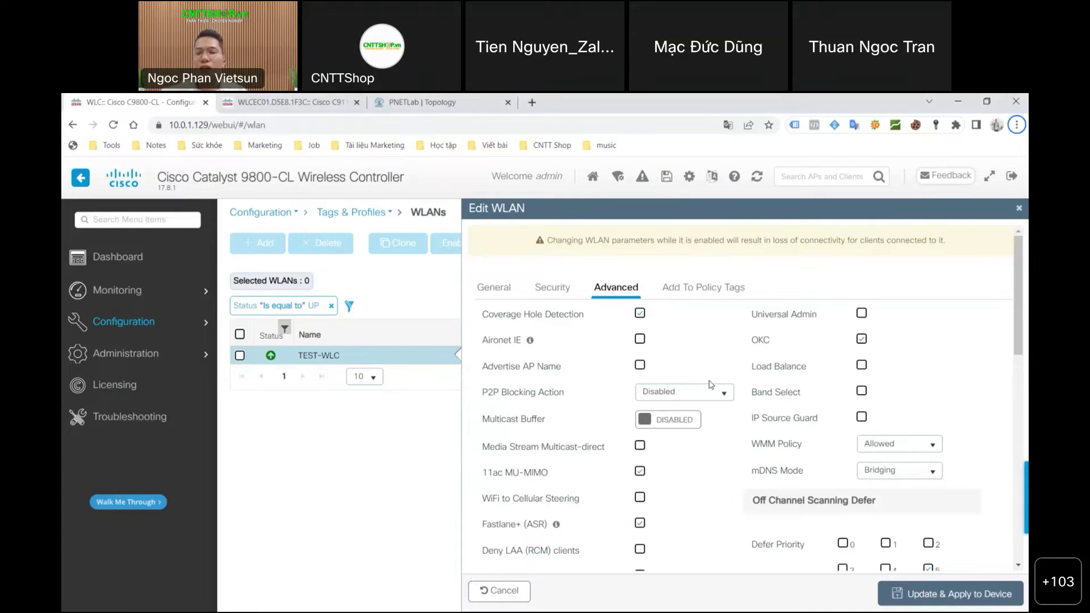
{"action": "scroll", "coordinate": [753, 385], "scroll_direction": "down", "scroll_amount": 5}
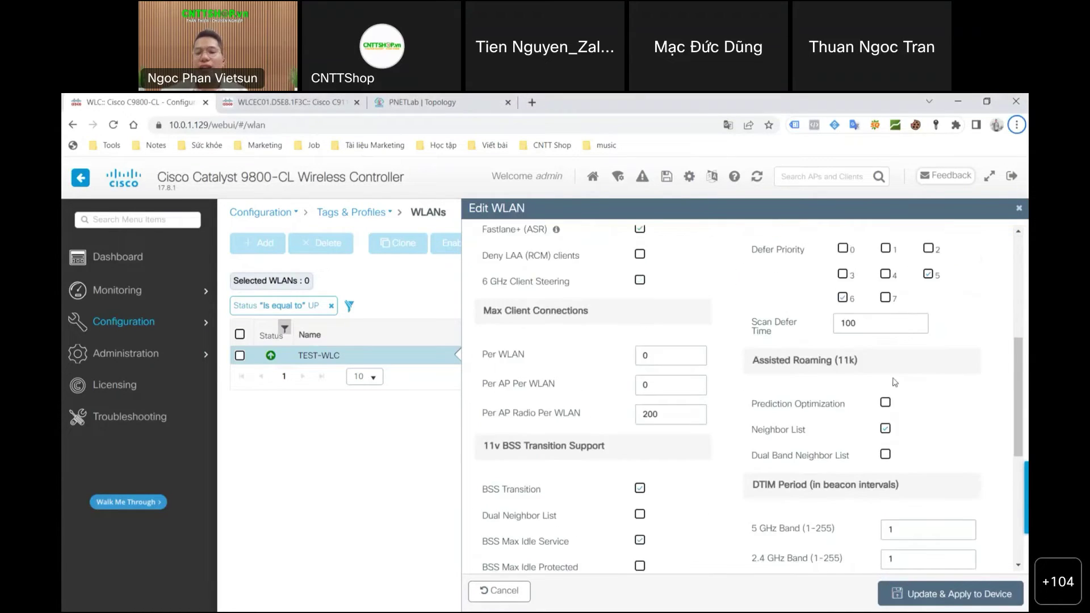
{"action": "scroll", "coordinate": [895, 380], "scroll_direction": "down", "scroll_amount": 1}
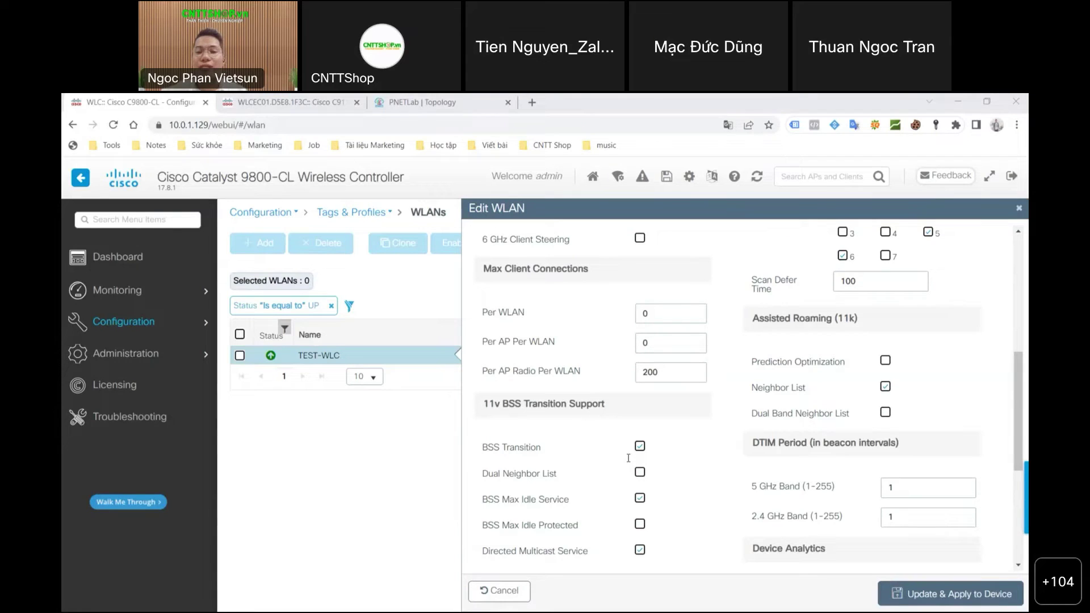
{"action": "left_click", "coordinate": [886, 387]}
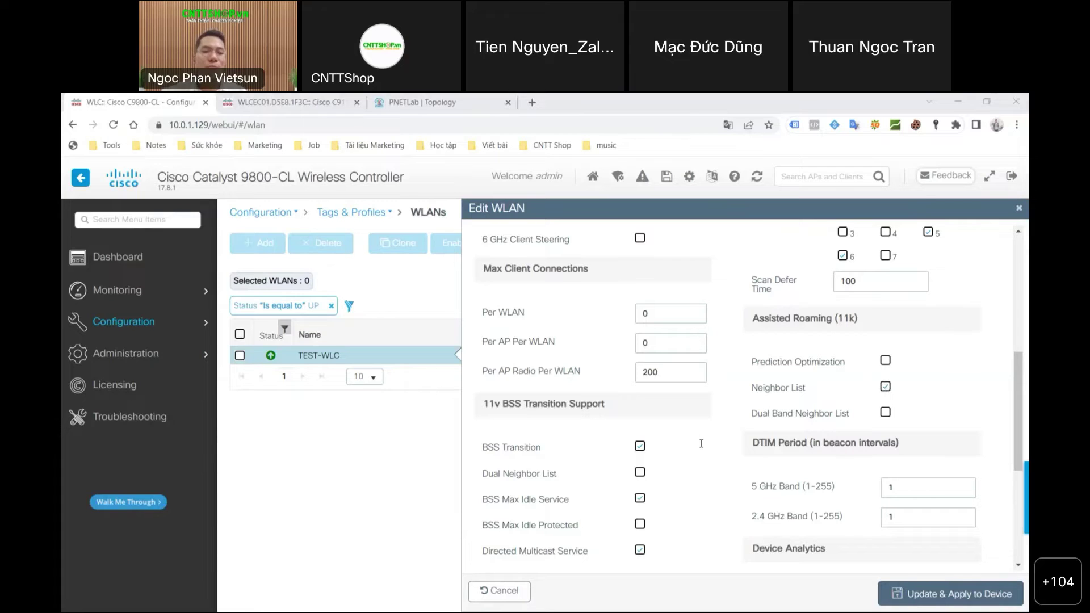
{"action": "key", "text": "alt+Tab"}
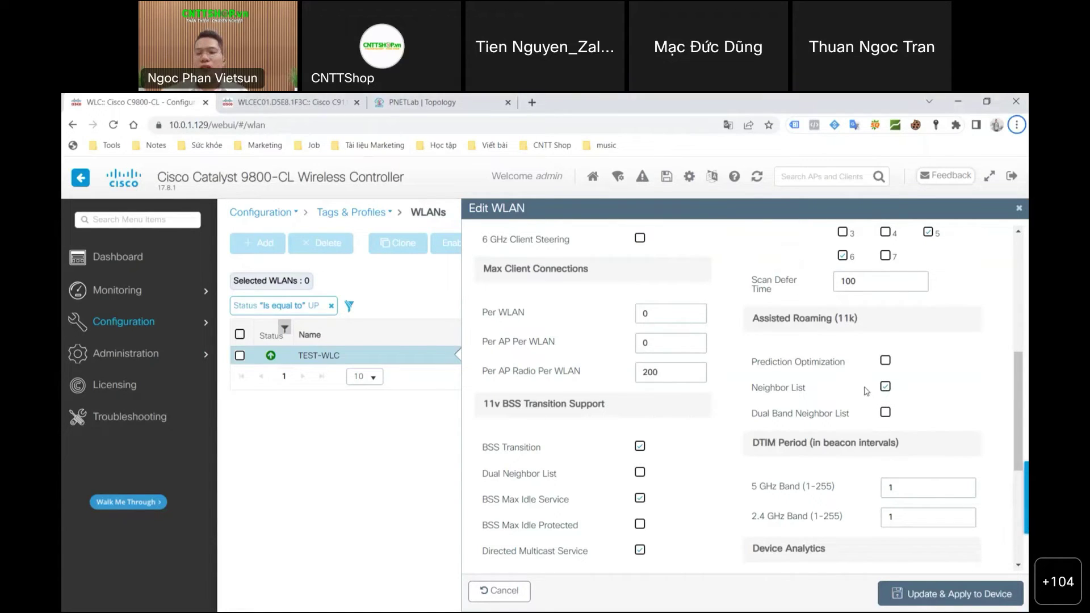
Enable Band Select and Media Stream Multicast-direct in the TEST-WLC WLAN's advanced settings.
{"action": "scroll", "coordinate": [889, 398], "scroll_direction": "up", "scroll_amount": 6}
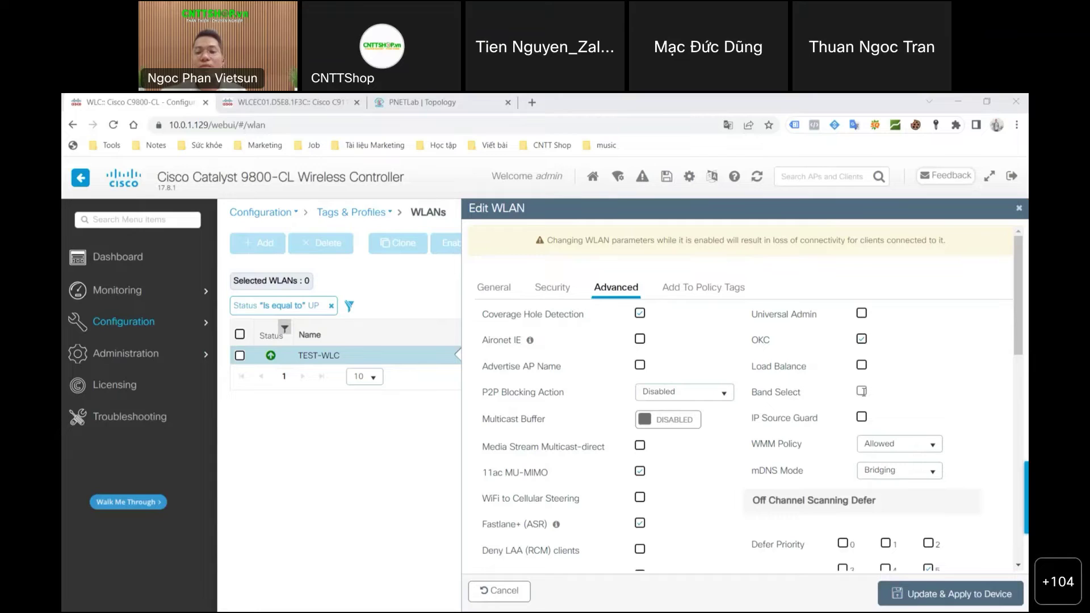
{"action": "left_click", "coordinate": [862, 390]}
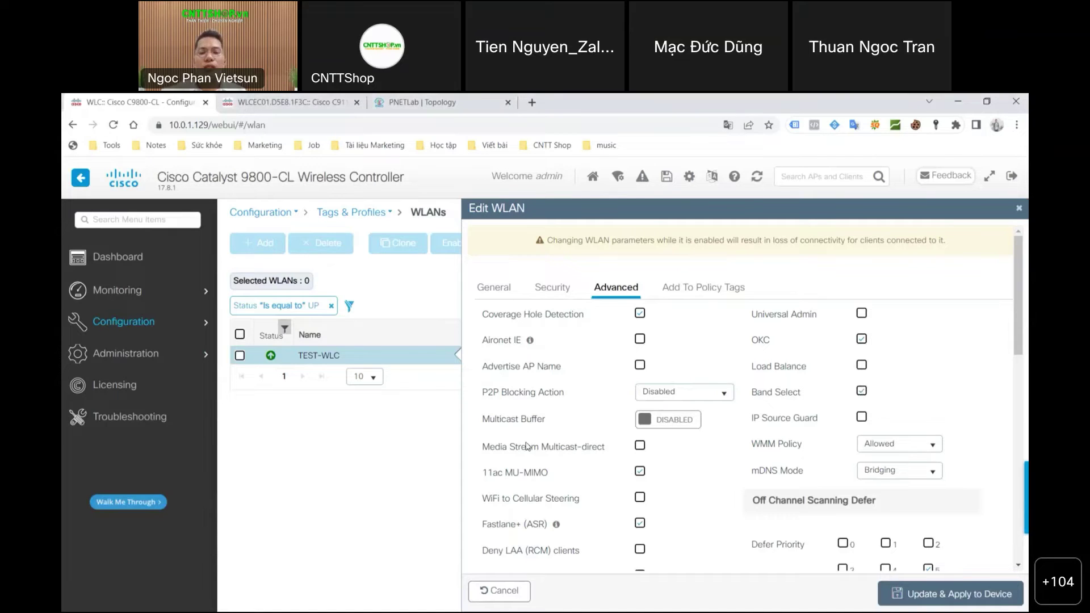
{"action": "left_click", "coordinate": [640, 446]}
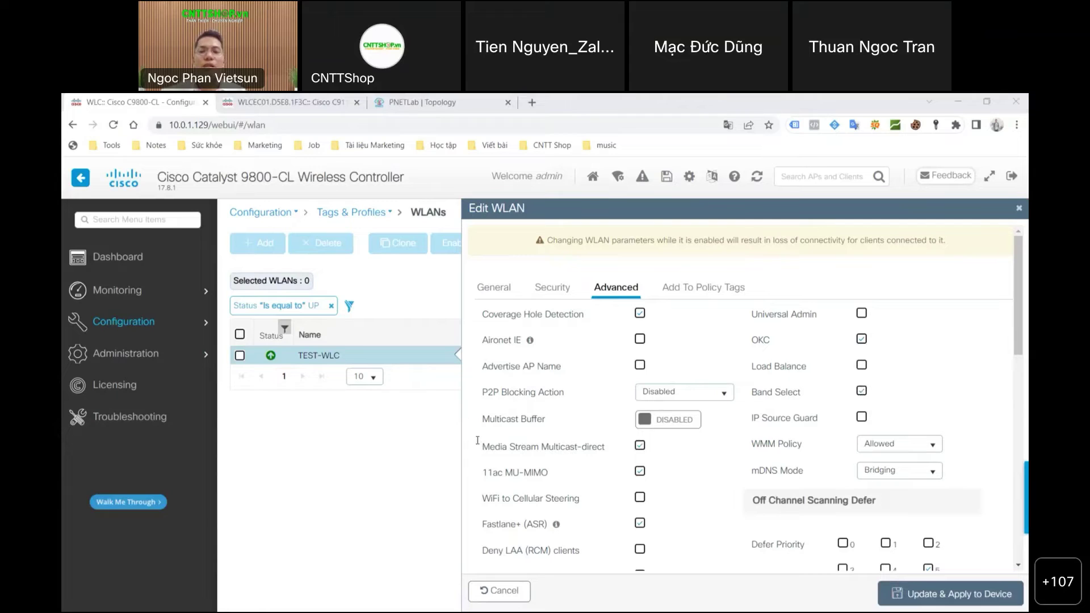
{"action": "left_click", "coordinate": [444, 453]}
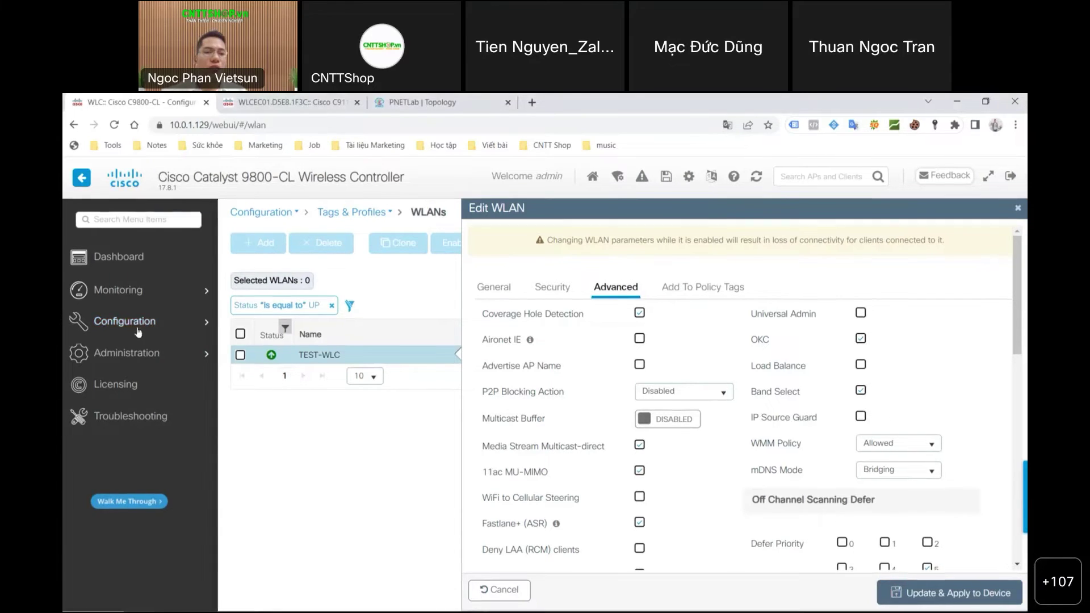
Open the radio network configuration for the 2.4 GHz band and examine its general parameters and data rates.
{"action": "mouse_move", "coordinate": [124, 322]}
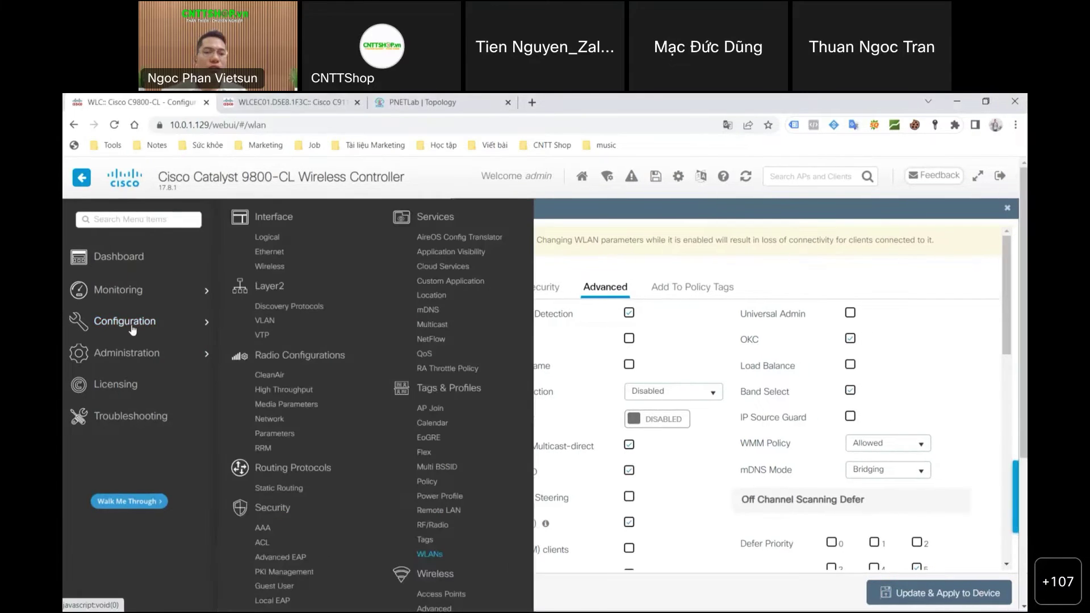
{"action": "left_click", "coordinate": [269, 417]}
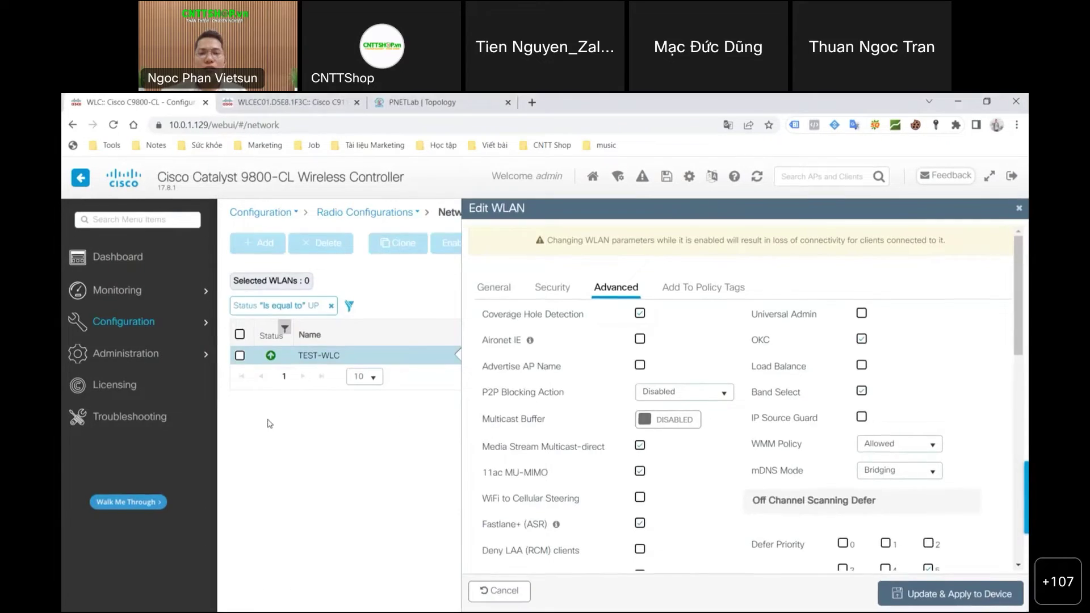
{"action": "left_click", "coordinate": [443, 271]}
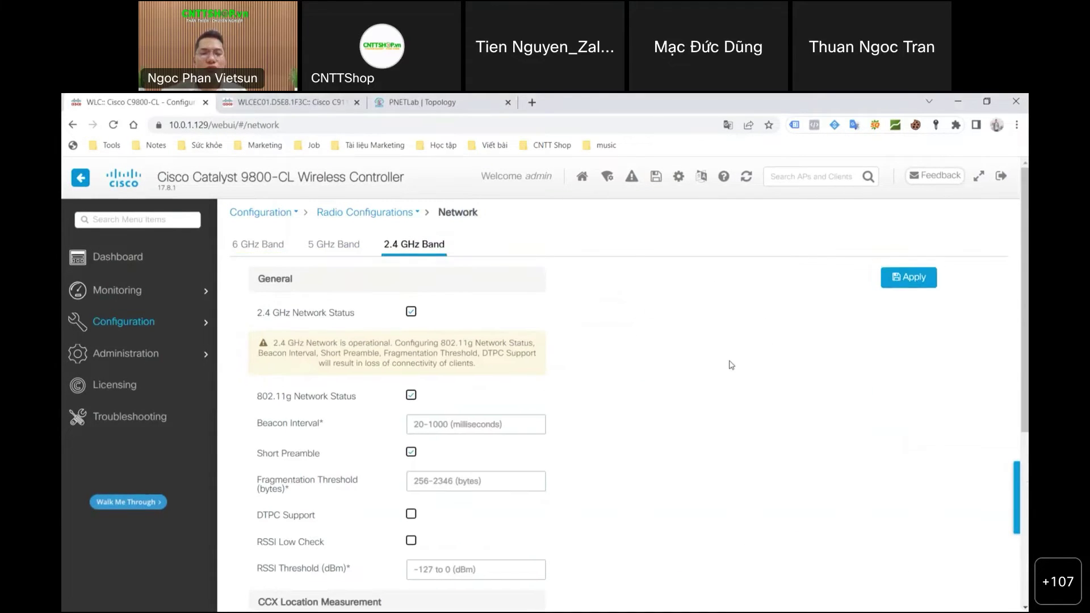
{"action": "scroll", "coordinate": [731, 365], "scroll_direction": "down", "scroll_amount": 5}
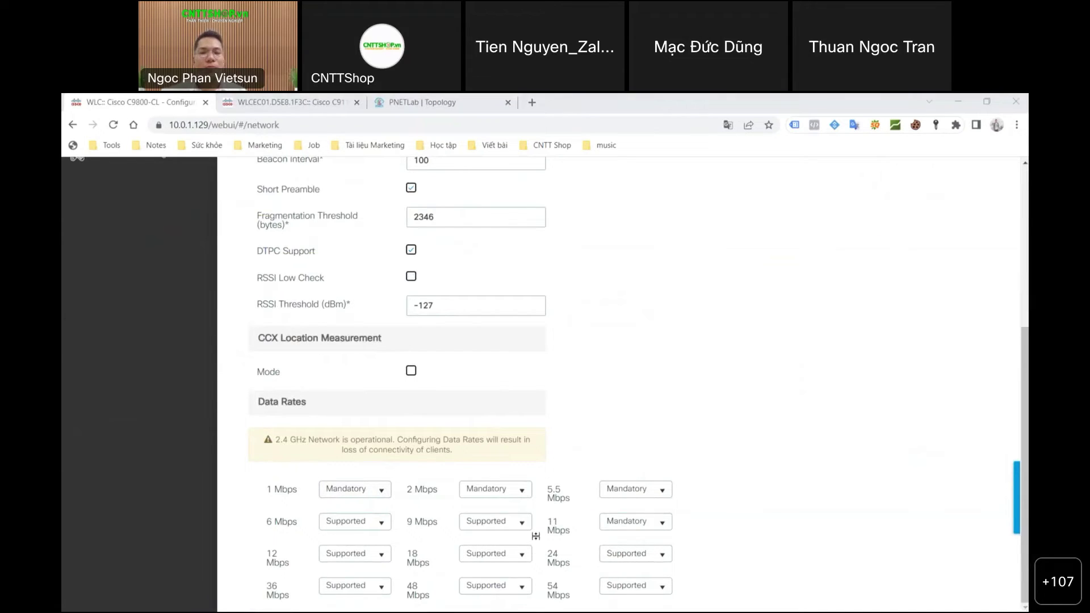
{"action": "left_click", "coordinate": [514, 423]}
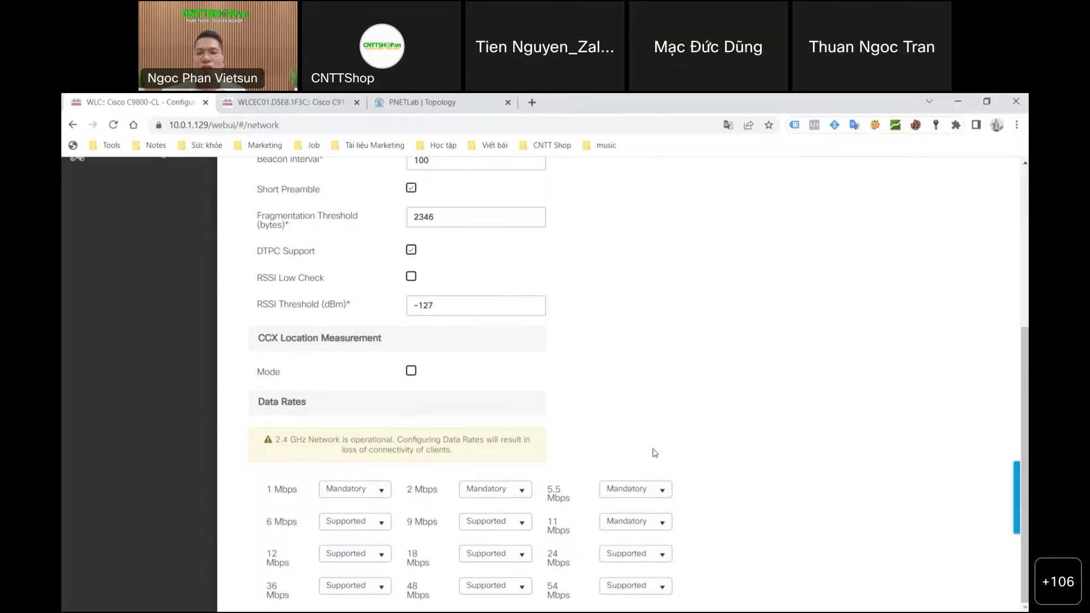
{"action": "scroll", "coordinate": [653, 452], "scroll_direction": "up", "scroll_amount": 5}
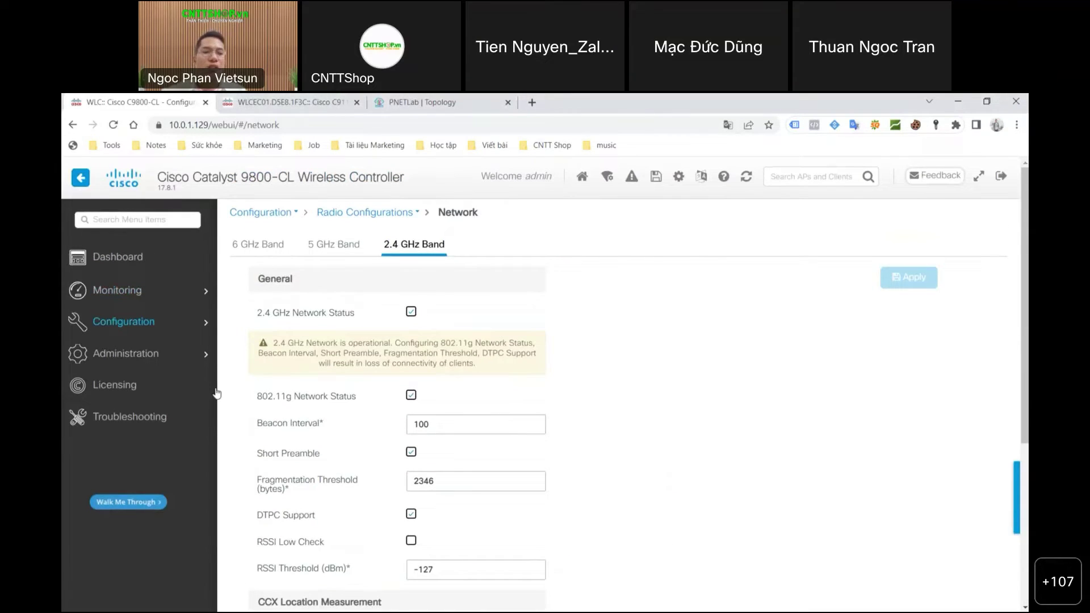
Open the RRM configuration for the 5 GHz band and examine its general thresholds and coverage settings.
{"action": "left_click", "coordinate": [131, 323]}
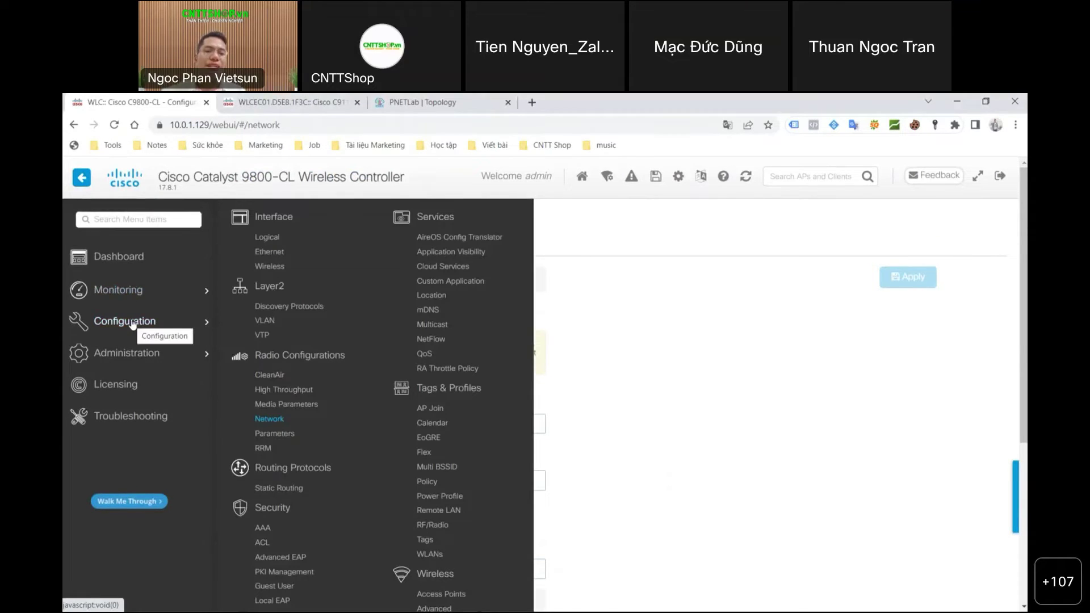
{"action": "left_click", "coordinate": [263, 449]}
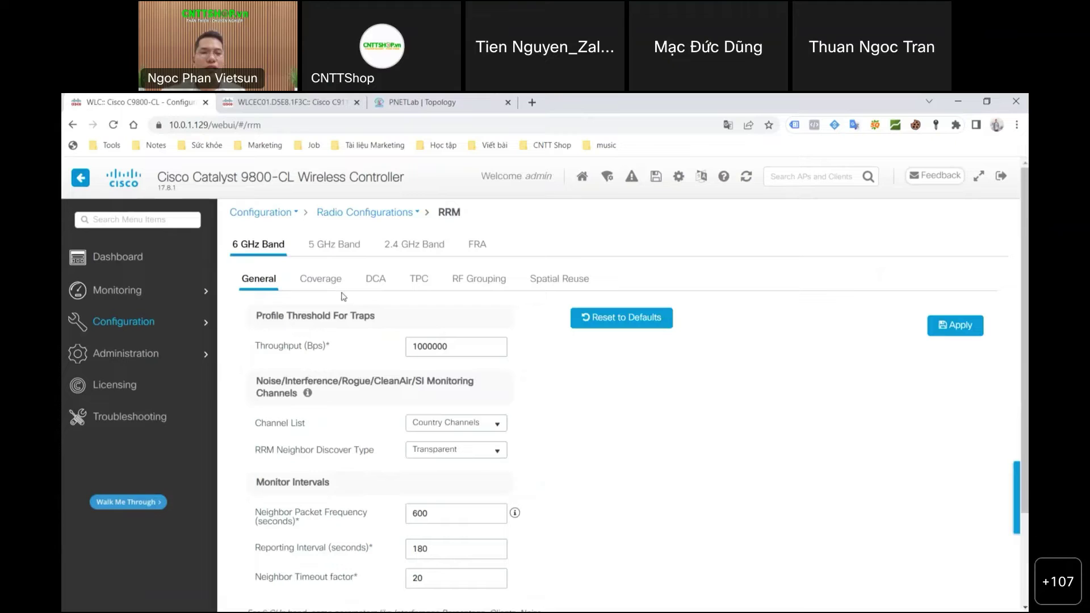
{"action": "left_click", "coordinate": [321, 250]}
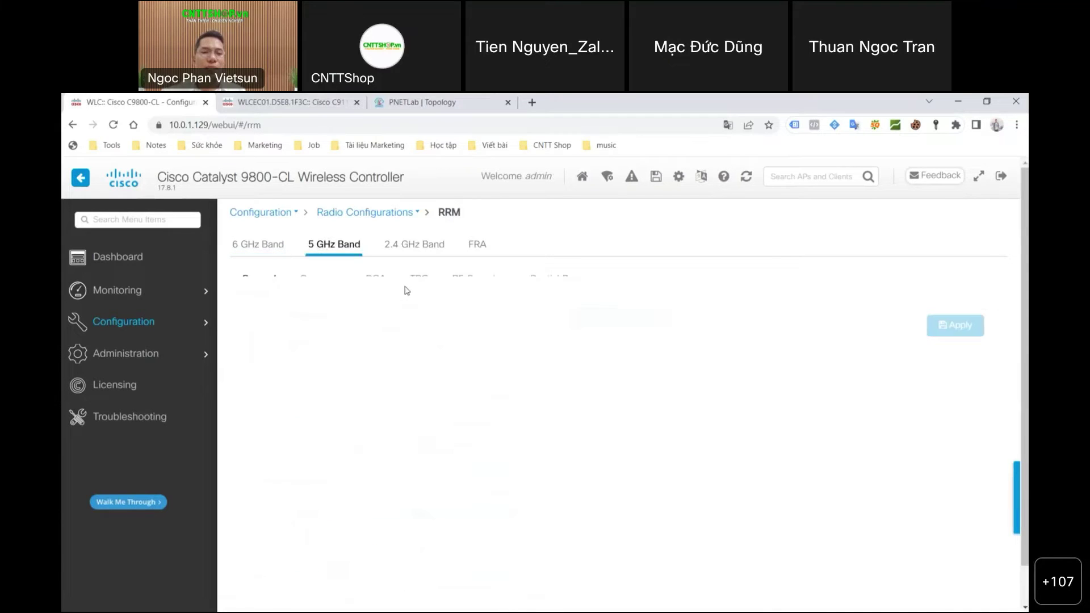
{"action": "scroll", "coordinate": [679, 406], "scroll_direction": "down", "scroll_amount": 3}
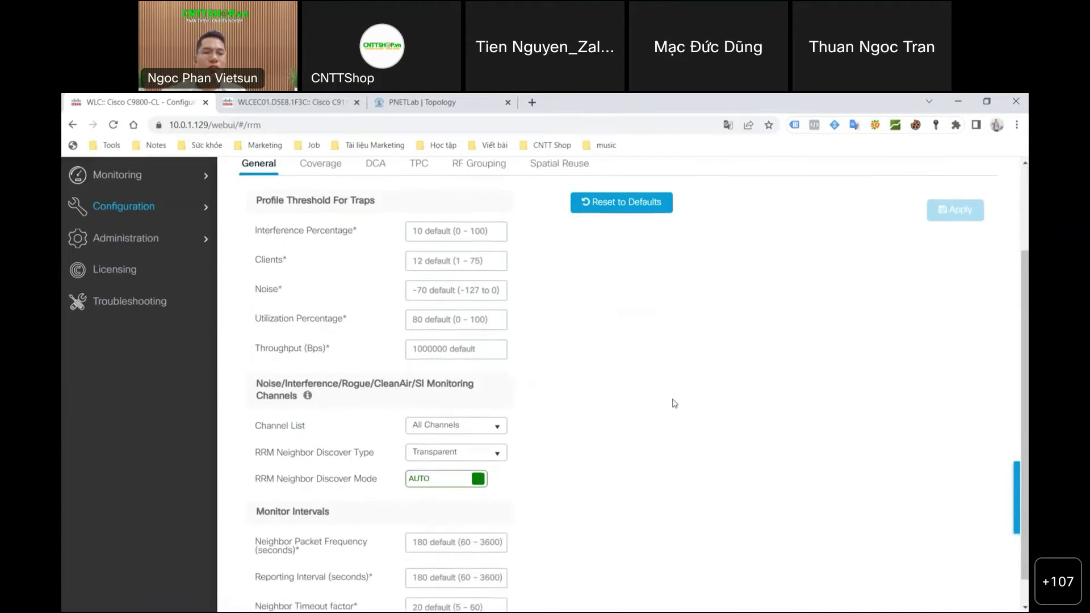
{"action": "scroll", "coordinate": [672, 404], "scroll_direction": "up", "scroll_amount": 3}
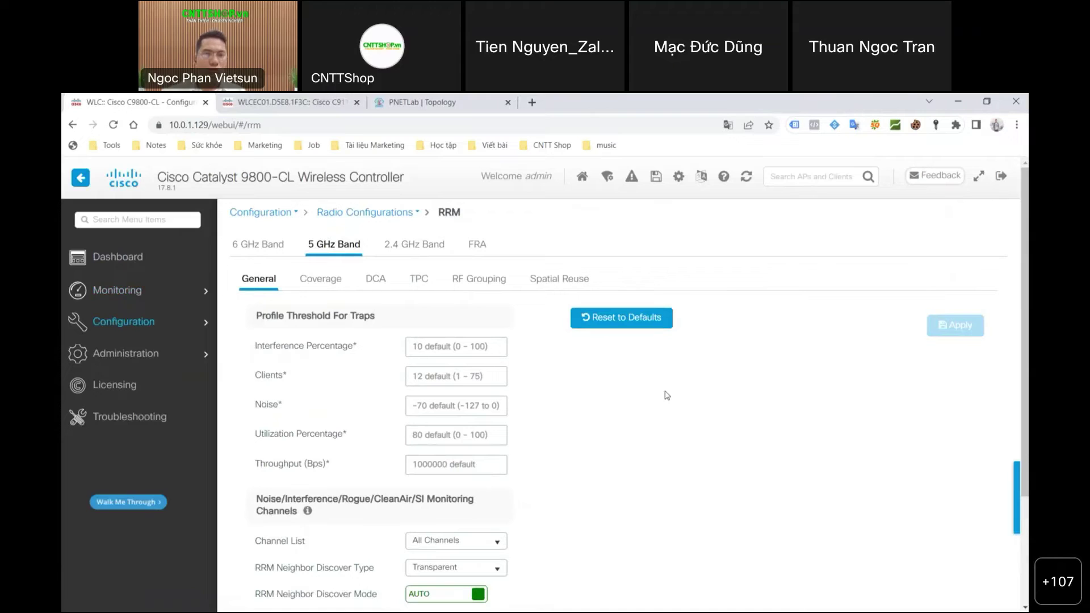
{"action": "left_click_drag", "start_coordinate": [300, 283], "coordinate": [307, 288]}
{"action": "left_click", "coordinate": [307, 288]}
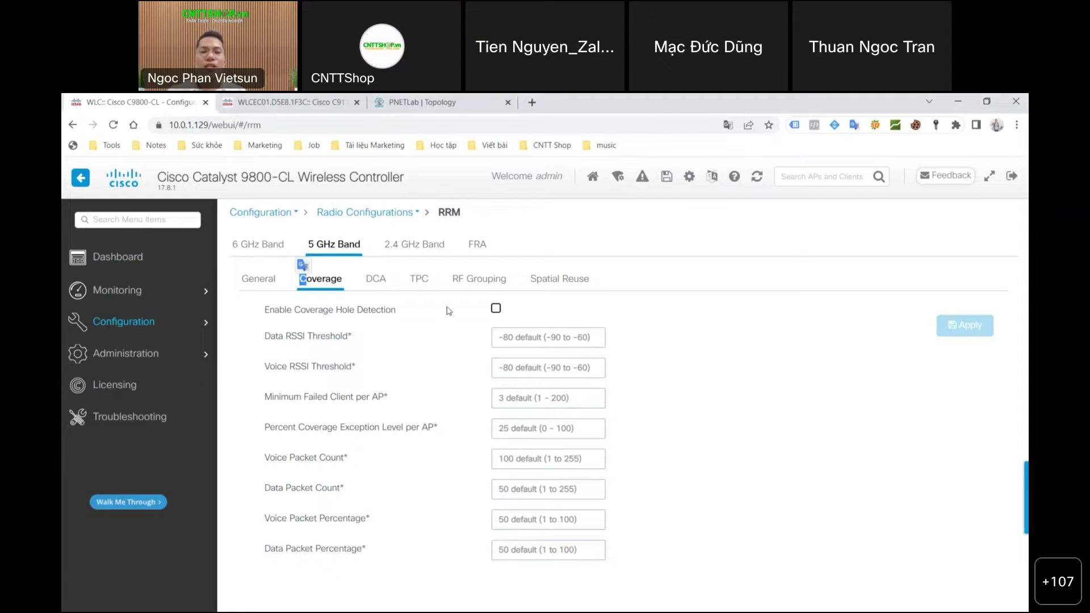
Examine the 5 GHz band's dynamic channel assignment (DCA) settings, including channel width and the Event Driven RRM options.
{"action": "left_click", "coordinate": [376, 280]}
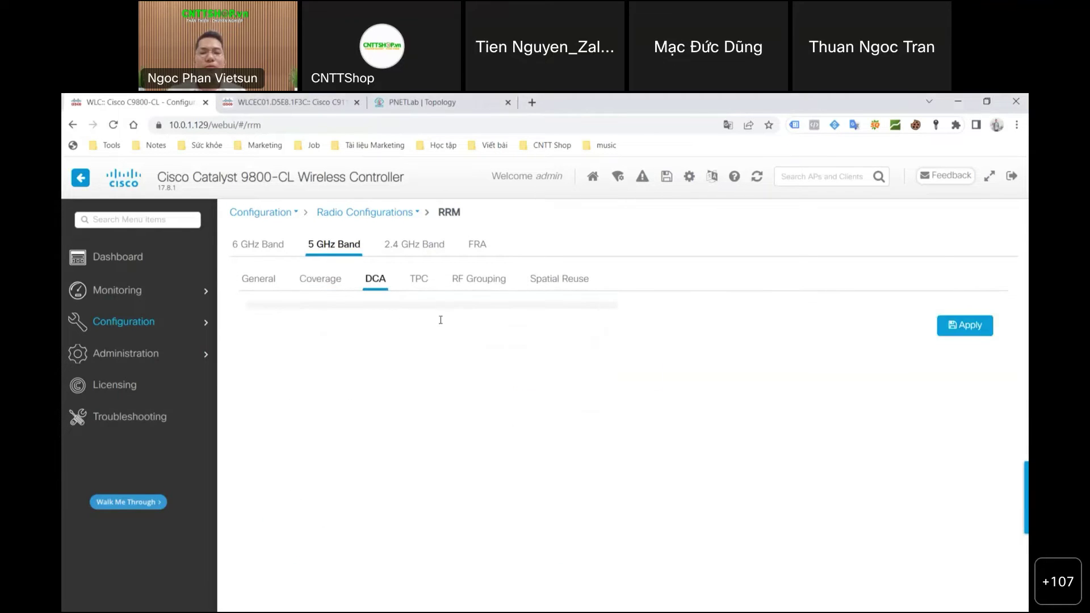
{"action": "scroll", "coordinate": [679, 417], "scroll_direction": "down", "scroll_amount": 4}
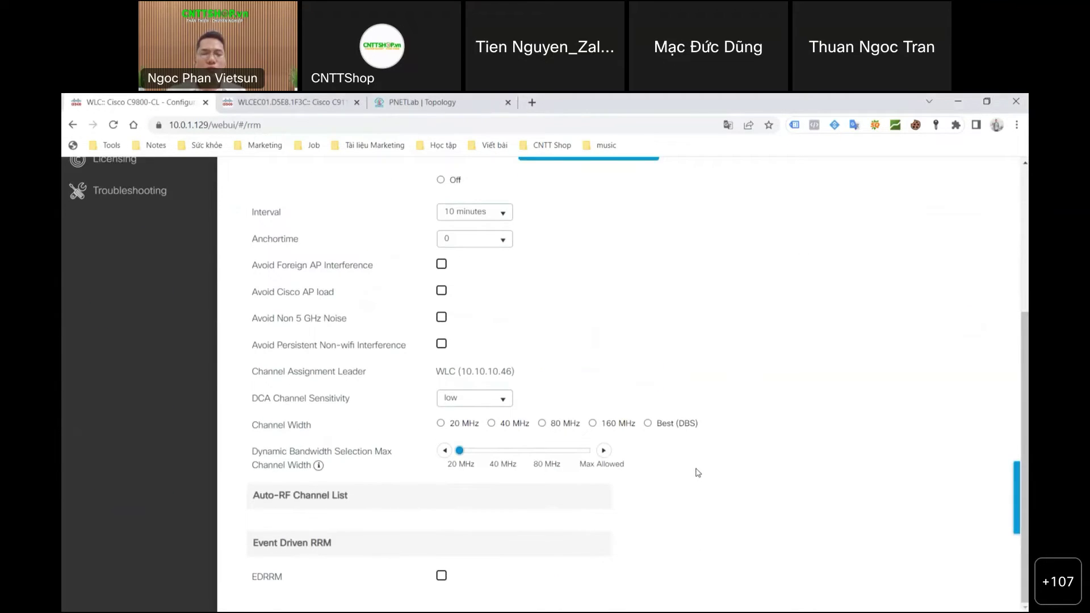
{"action": "scroll", "coordinate": [696, 473], "scroll_direction": "up", "scroll_amount": 3}
{"action": "scroll", "coordinate": [696, 472], "scroll_direction": "down", "scroll_amount": 2}
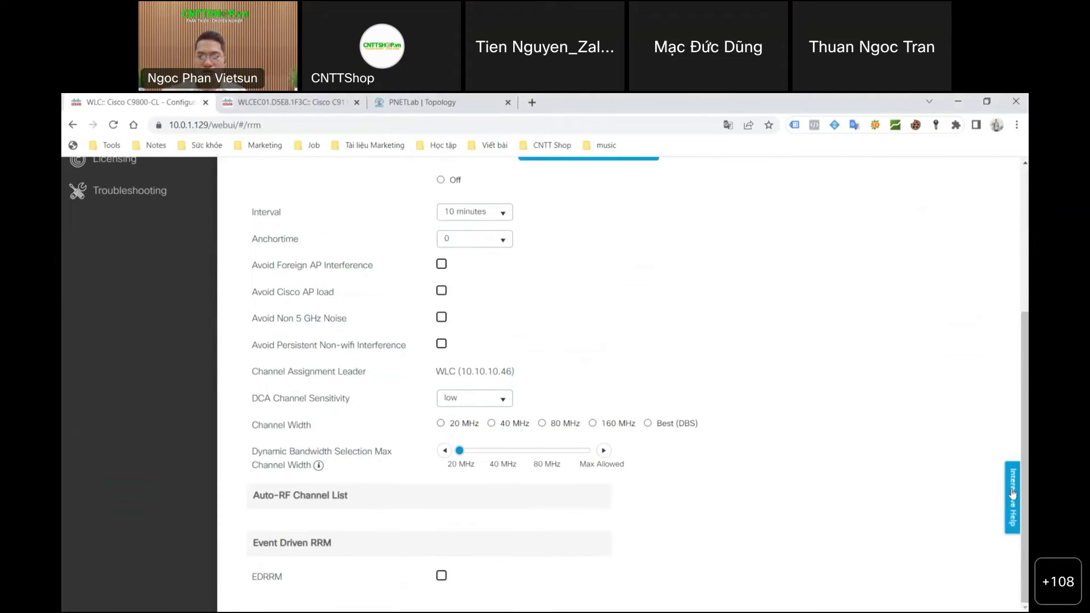
{"action": "scroll", "coordinate": [614, 455], "scroll_direction": "up", "scroll_amount": 4}
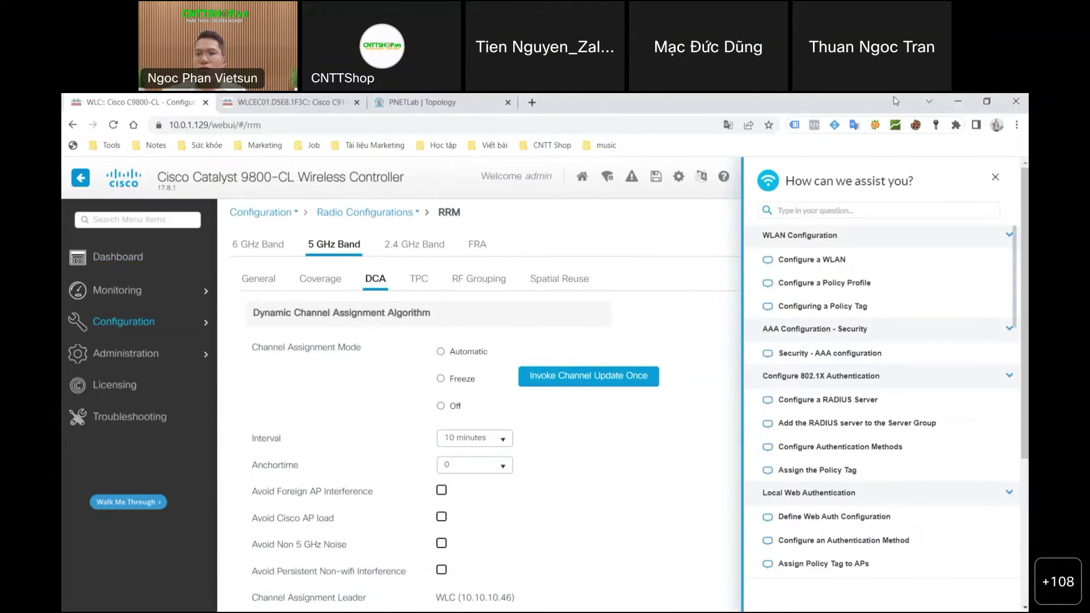
{"action": "left_click", "coordinate": [1003, 187]}
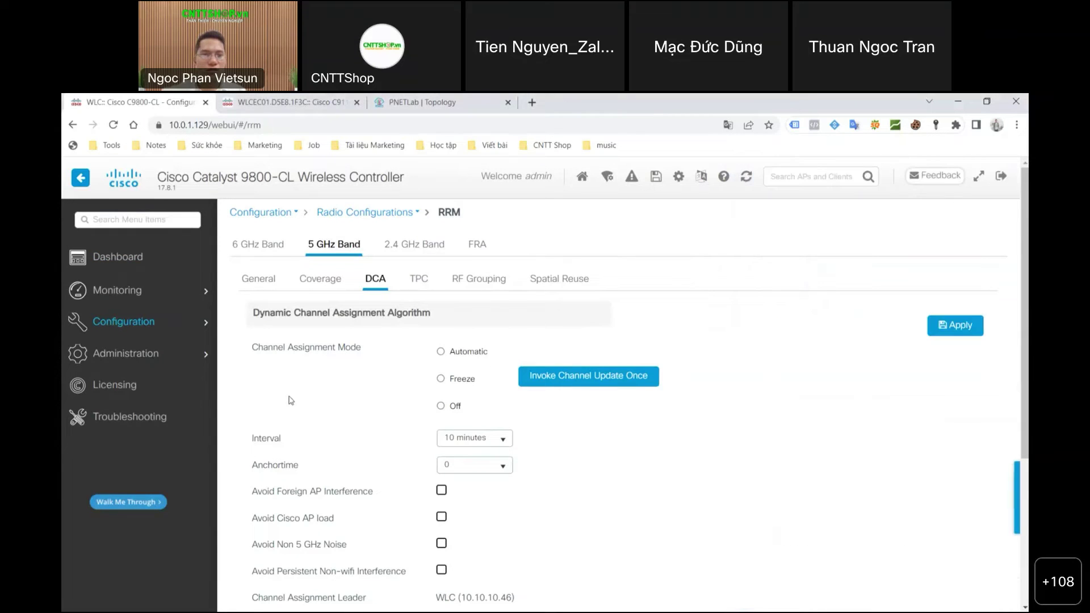
{"action": "scroll", "coordinate": [337, 397], "scroll_direction": "down", "scroll_amount": 4}
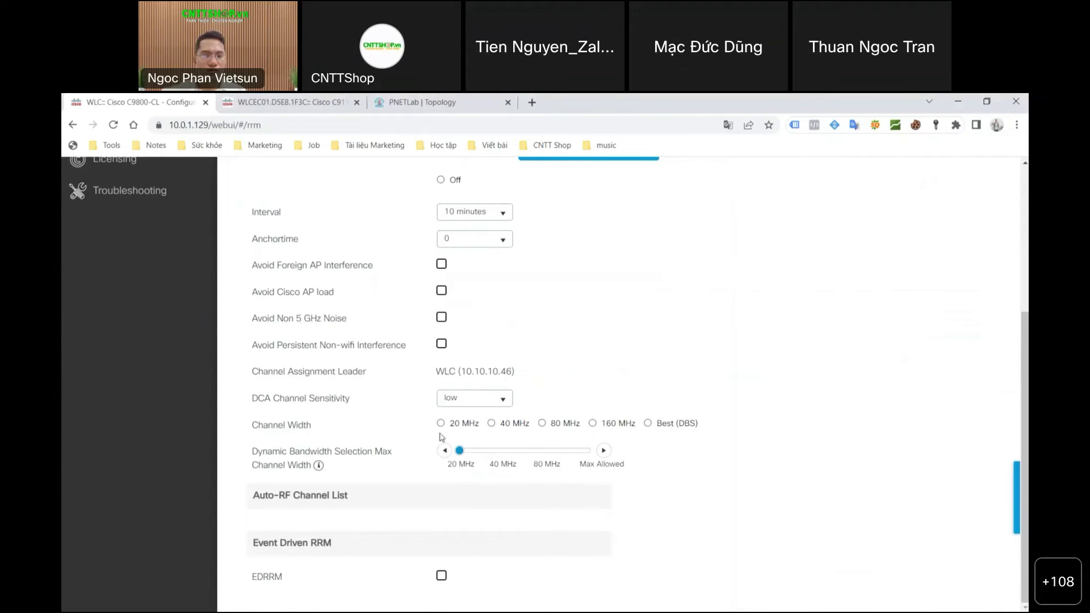
{"action": "scroll", "coordinate": [514, 560], "scroll_direction": "down", "scroll_amount": 1}
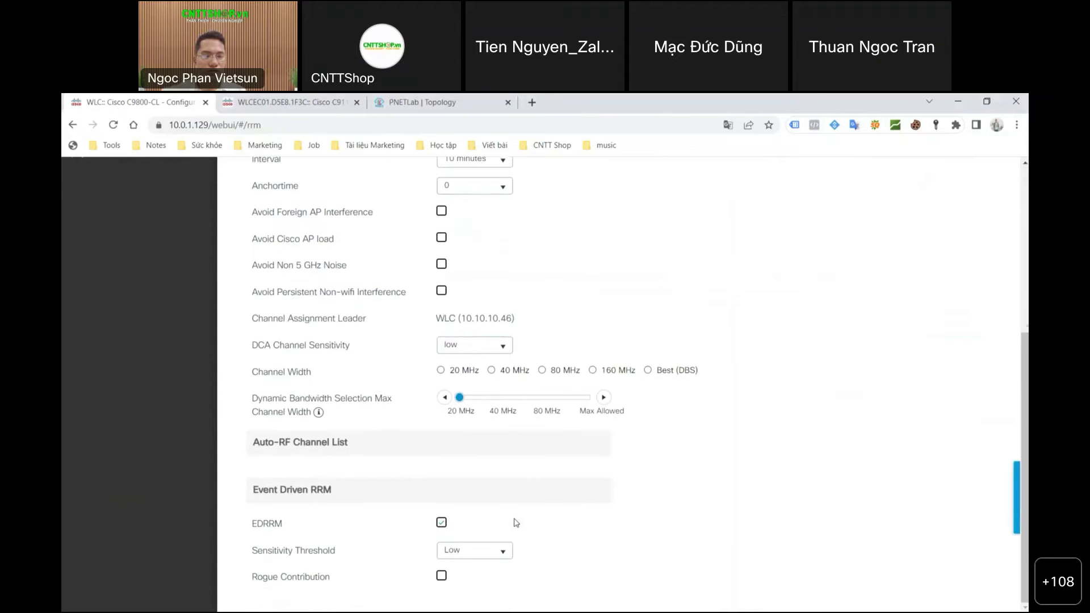
{"action": "left_click", "coordinate": [441, 523]}
{"action": "scroll", "coordinate": [574, 489], "scroll_direction": "up", "scroll_amount": 5}
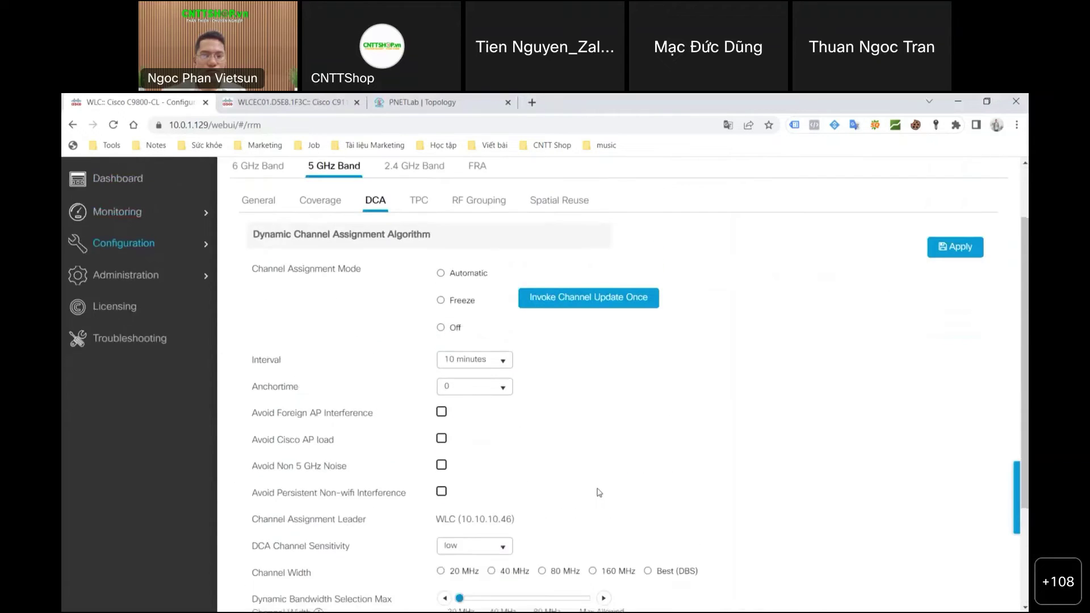
Set the DCA channel width for the 5 GHz band to 160 MHz.
{"action": "scroll", "coordinate": [598, 492], "scroll_direction": "down", "scroll_amount": 3}
{"action": "scroll", "coordinate": [600, 492], "scroll_direction": "down", "scroll_amount": 1}
{"action": "left_click", "coordinate": [593, 424]}
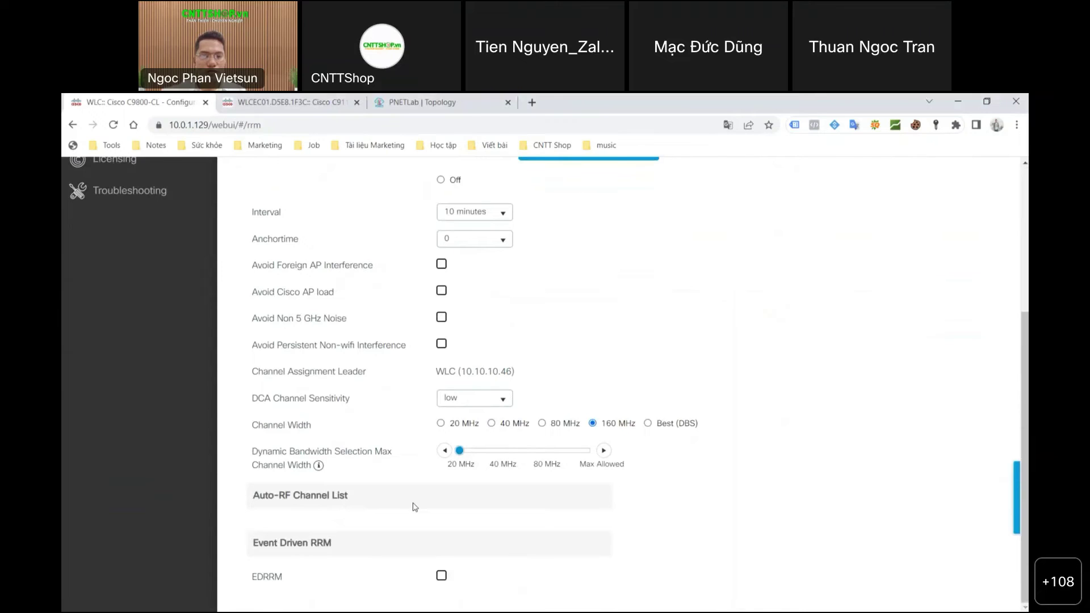
{"action": "scroll", "coordinate": [419, 502], "scroll_direction": "up", "scroll_amount": 4}
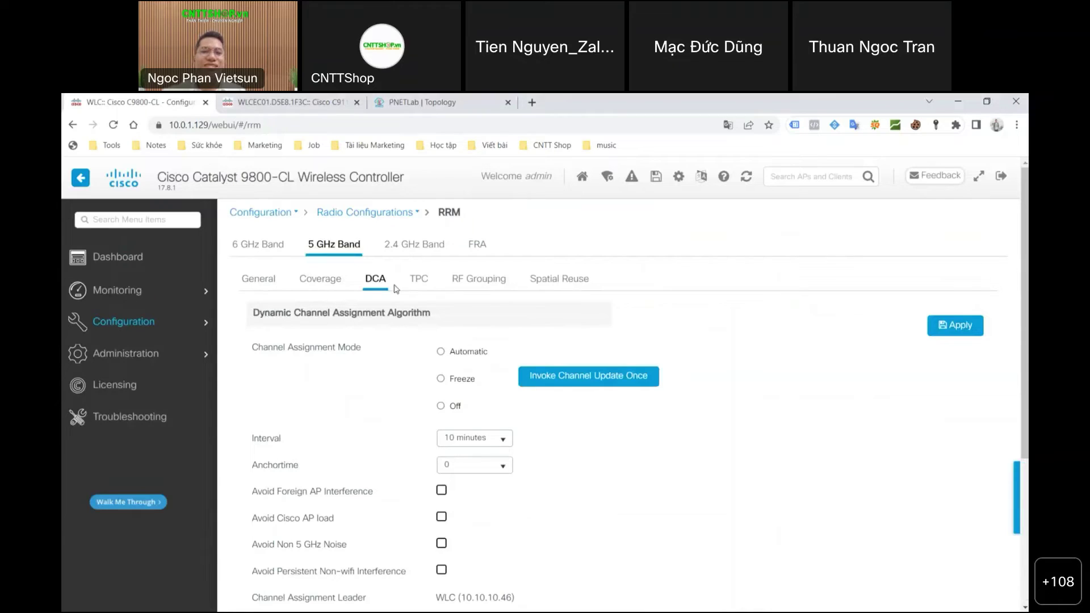
{"action": "scroll", "coordinate": [494, 514], "scroll_direction": "down", "scroll_amount": 4}
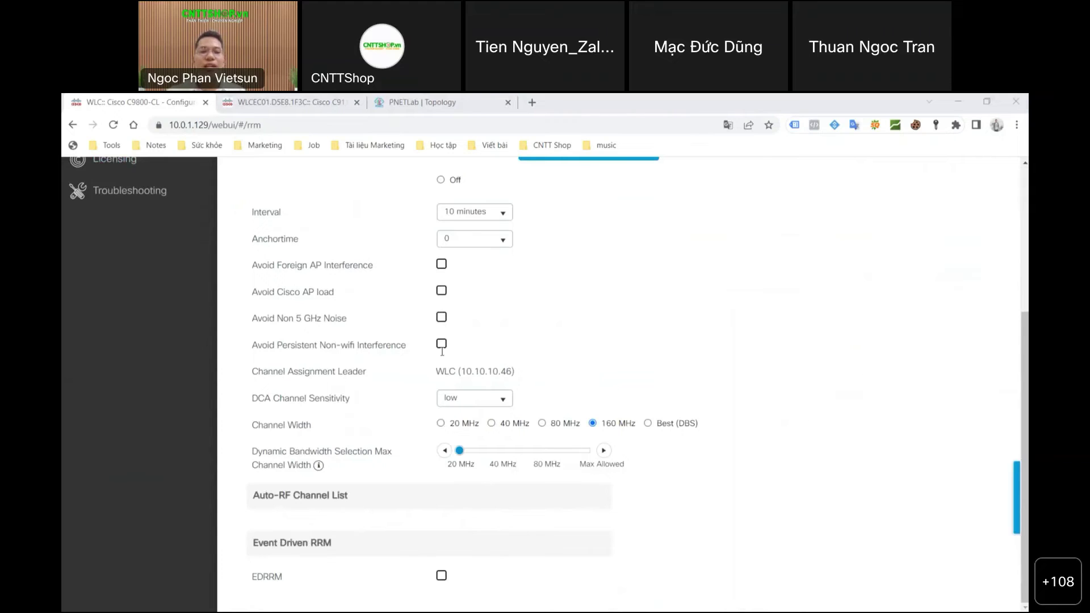
{"action": "left_click", "coordinate": [520, 370]}
{"action": "left_click", "coordinate": [593, 427]}
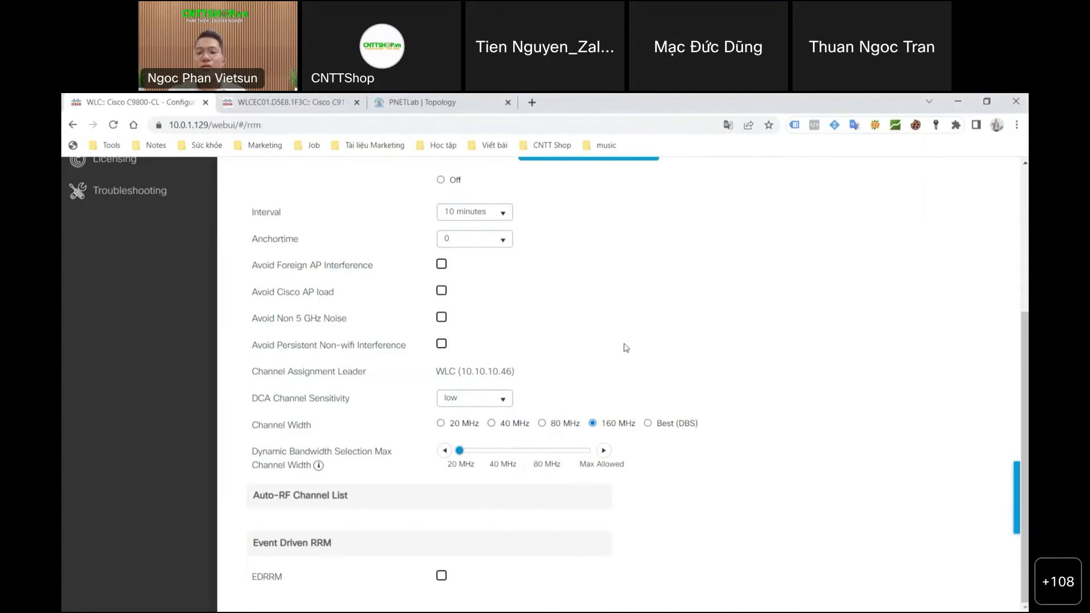
Switch to the Embedded Wireless Controller on Catalyst Access Points and examine its dashboard.
{"action": "left_click", "coordinate": [241, 101]}
{"action": "scroll", "coordinate": [377, 365], "scroll_direction": "down", "scroll_amount": 5}
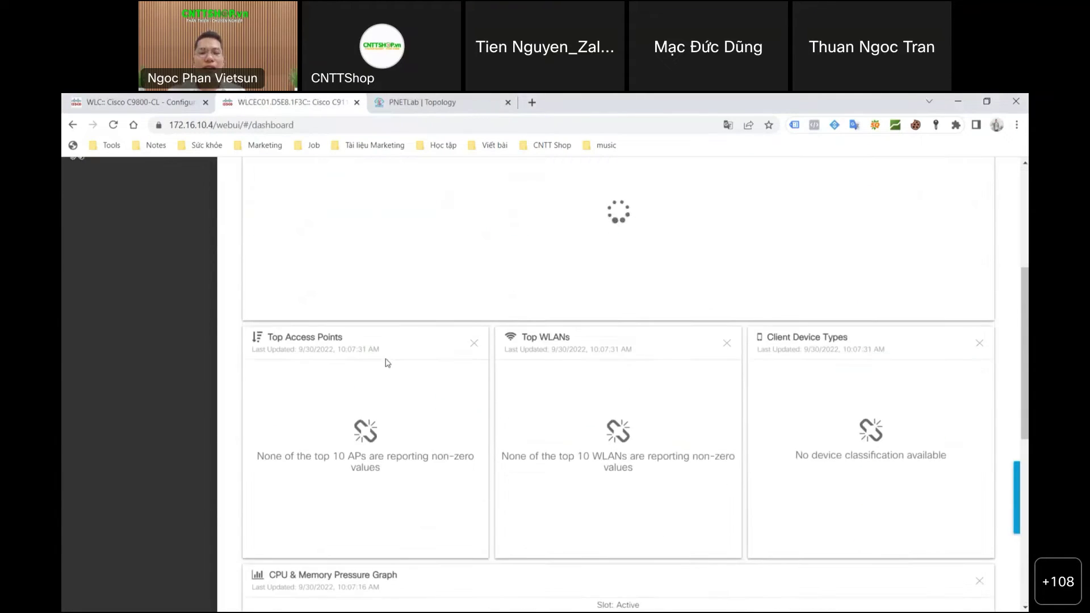
{"action": "scroll", "coordinate": [387, 362], "scroll_direction": "up", "scroll_amount": 5}
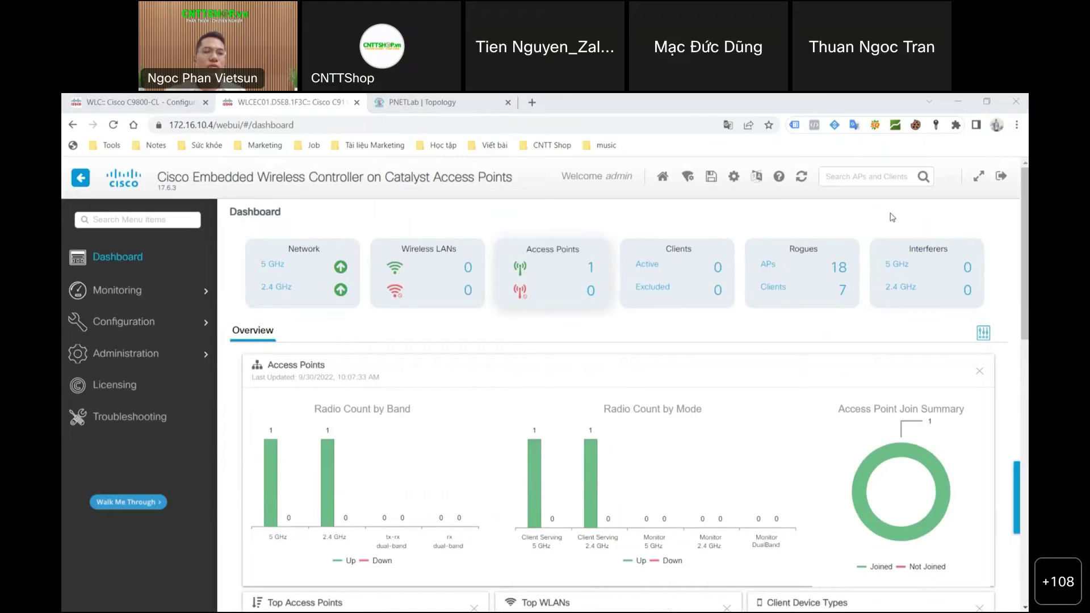
Return to the Catalyst 9800-CL controller, open its dashboard and examine the radio, WLAN and system overview.
{"action": "left_click", "coordinate": [136, 103]}
{"action": "scroll", "coordinate": [178, 277], "scroll_direction": "up", "scroll_amount": 4}
{"action": "left_click", "coordinate": [111, 260]}
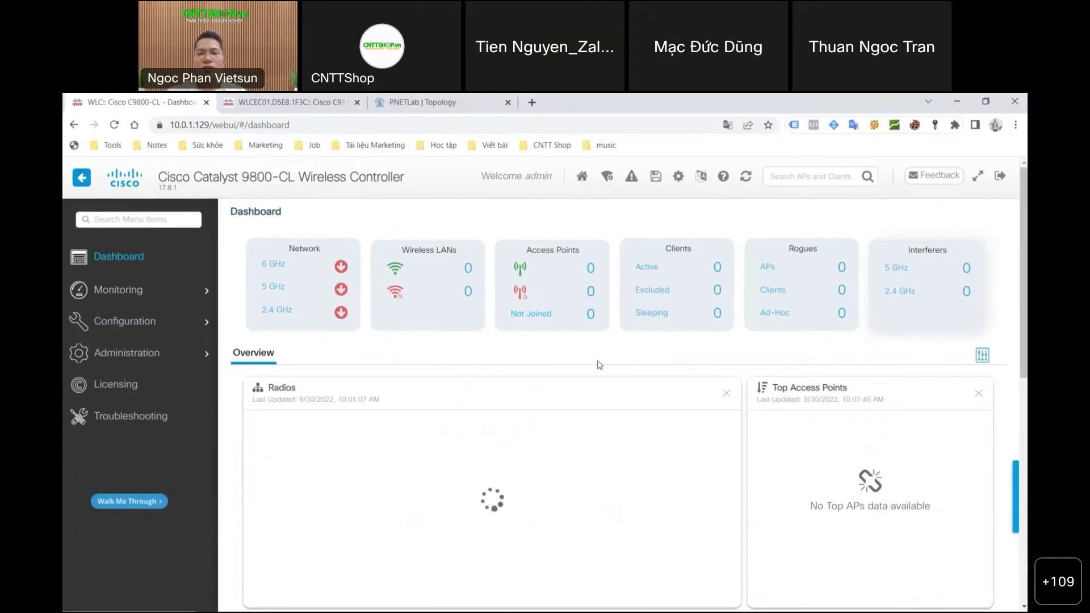
{"action": "scroll", "coordinate": [522, 384], "scroll_direction": "down", "scroll_amount": 3}
{"action": "scroll", "coordinate": [535, 385], "scroll_direction": "down", "scroll_amount": 4}
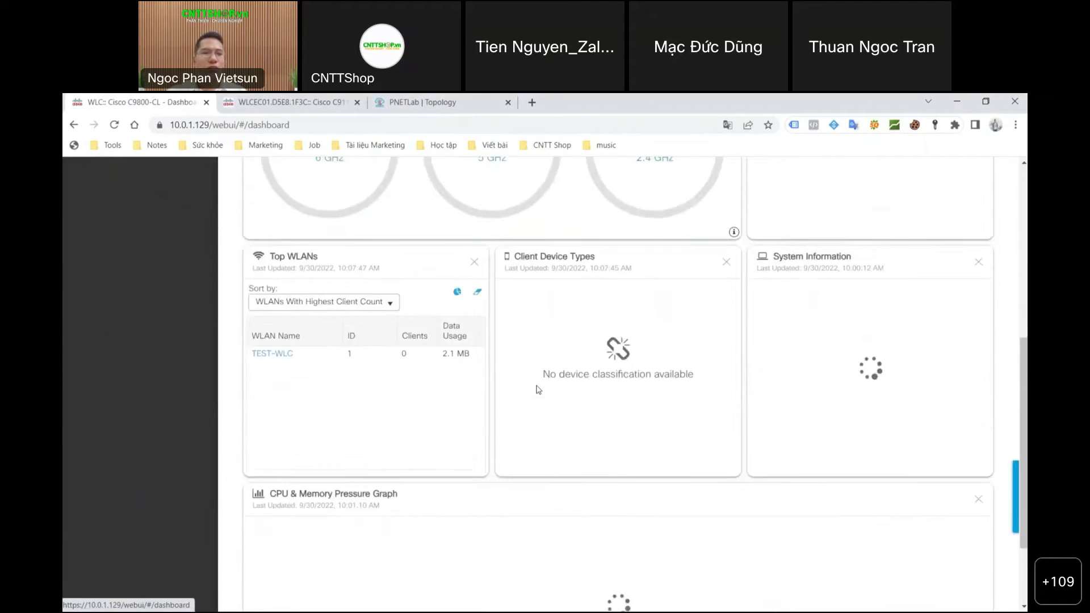
{"action": "scroll", "coordinate": [539, 385], "scroll_direction": "up", "scroll_amount": 7}
Compare the monitoring options of the Embedded Wireless Controller with those of the Catalyst 9800-CL.
{"action": "left_click", "coordinate": [295, 101]}
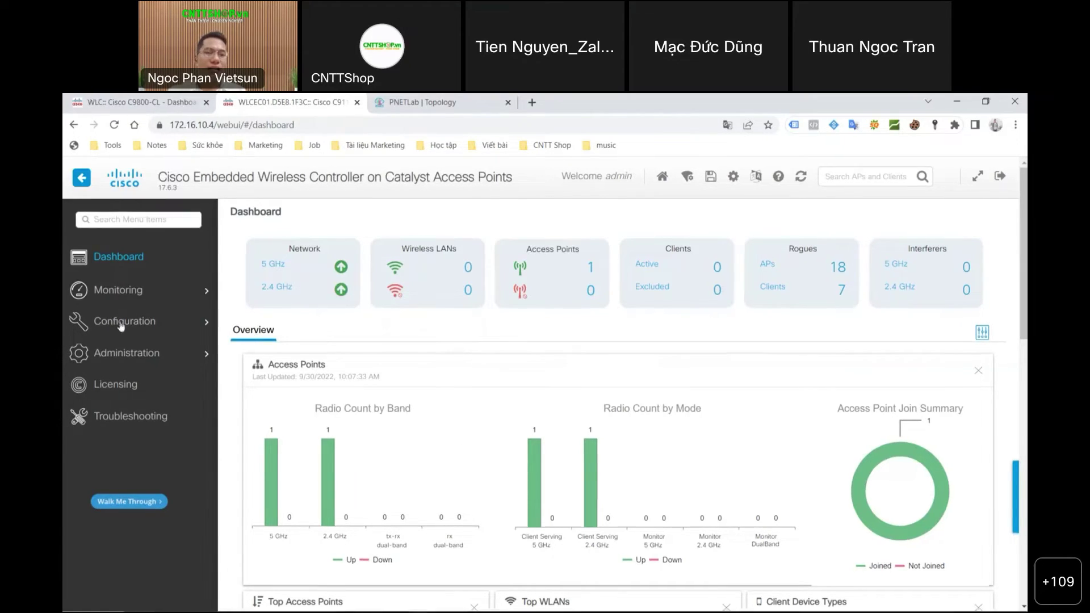
{"action": "mouse_move", "coordinate": [136, 298]}
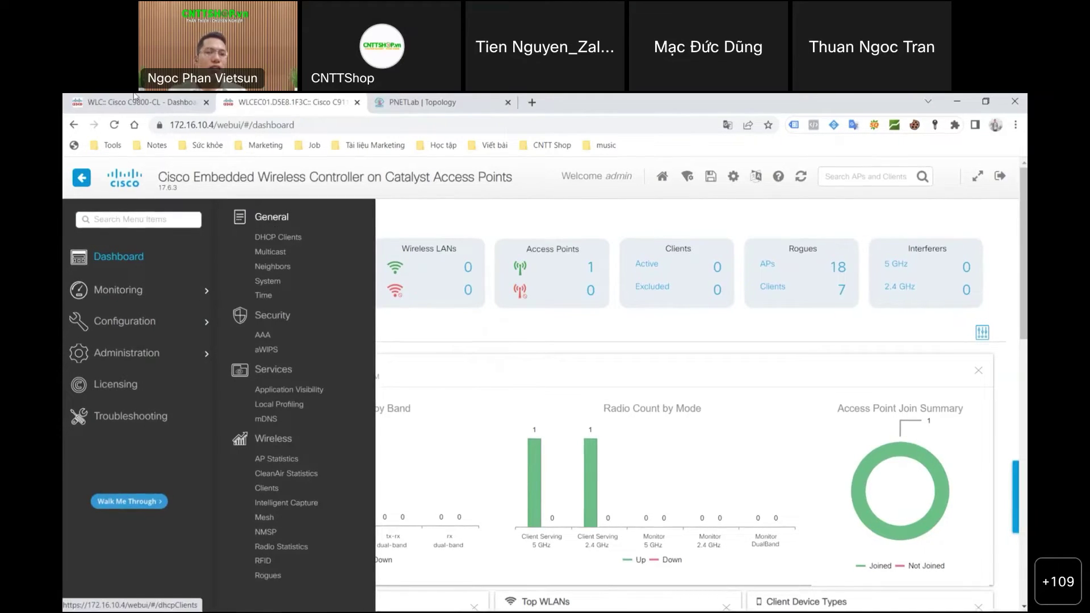
{"action": "key", "text": "ctrl+shift+Tab"}
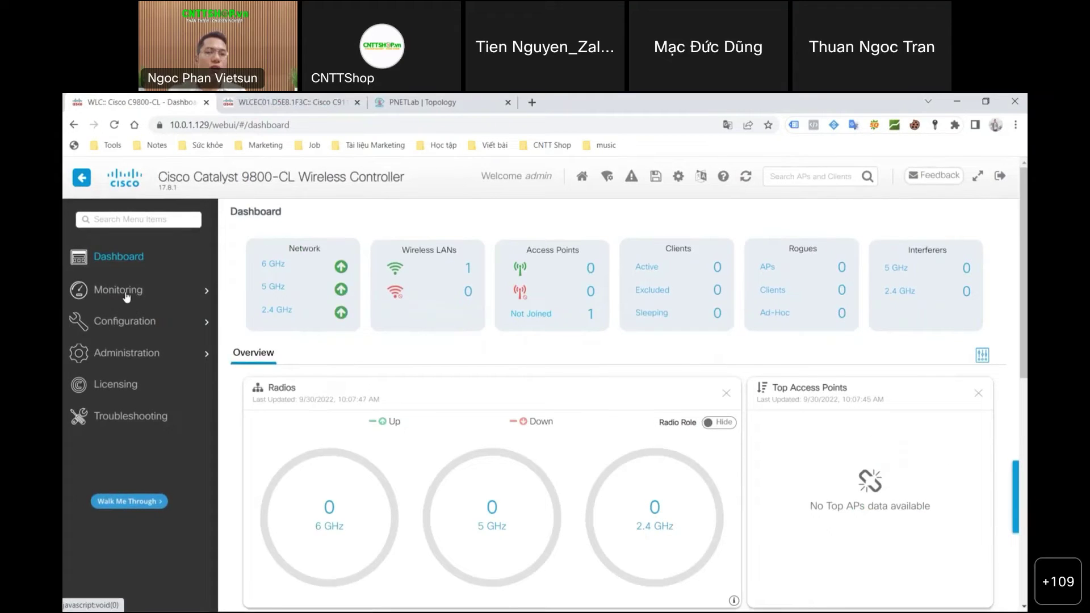
{"action": "scroll", "coordinate": [277, 490], "scroll_direction": "down", "scroll_amount": 3}
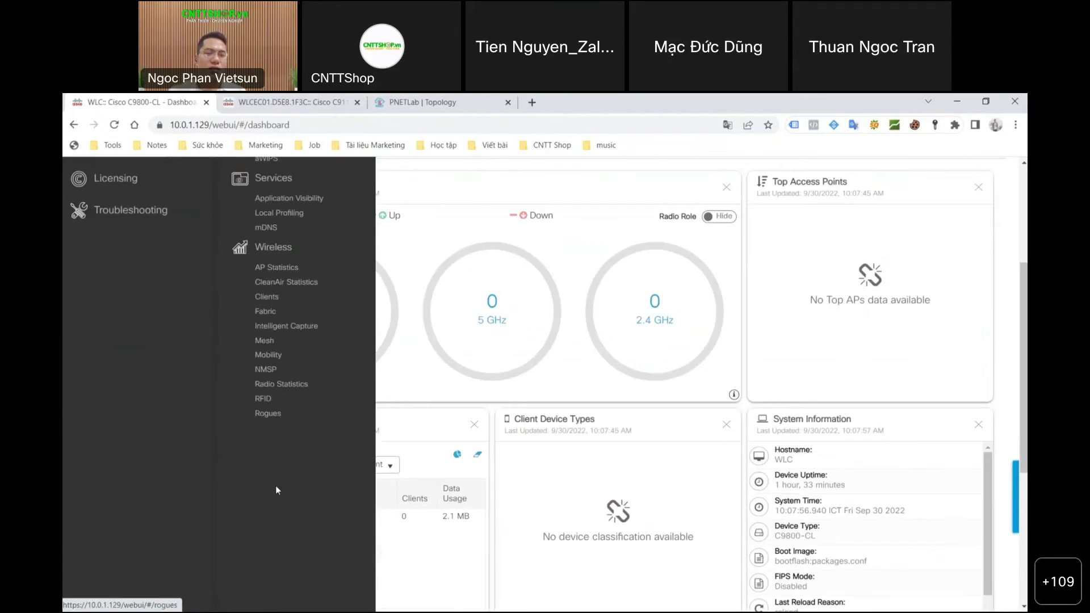
{"action": "scroll", "coordinate": [276, 487], "scroll_direction": "up", "scroll_amount": 3}
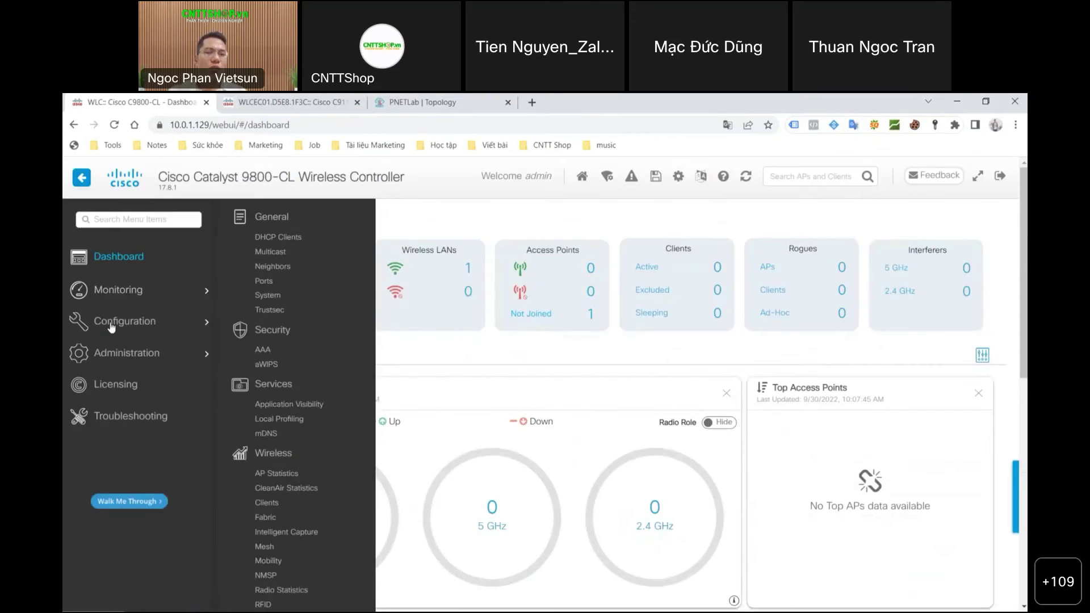
Examine the Catalyst 9800-CL's configuration options and compare them with the Embedded Wireless Controller's, ending on the embedded controller's dashboard.
{"action": "mouse_move", "coordinate": [162, 325]}
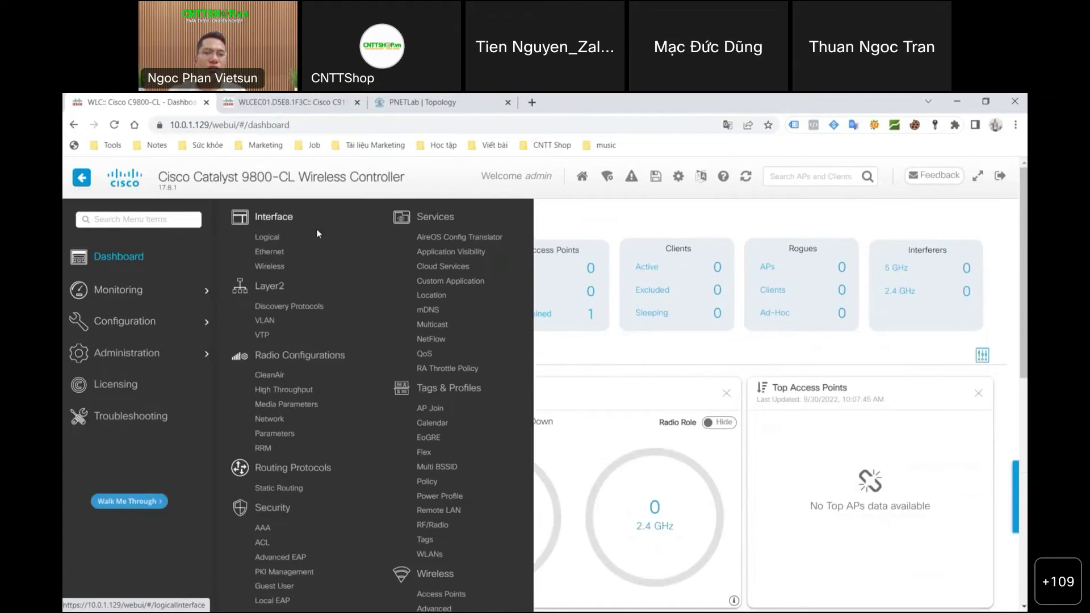
{"action": "scroll", "coordinate": [432, 541], "scroll_direction": "down", "scroll_amount": 3}
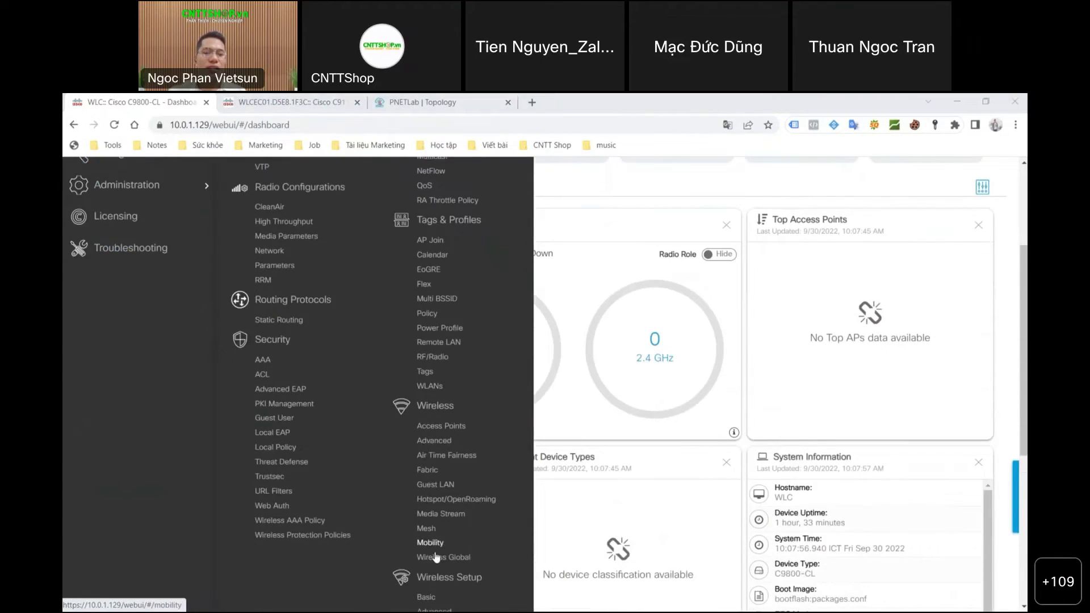
{"action": "scroll", "coordinate": [436, 558], "scroll_direction": "up", "scroll_amount": 5}
{"action": "key", "text": "ctrl+Tab"}
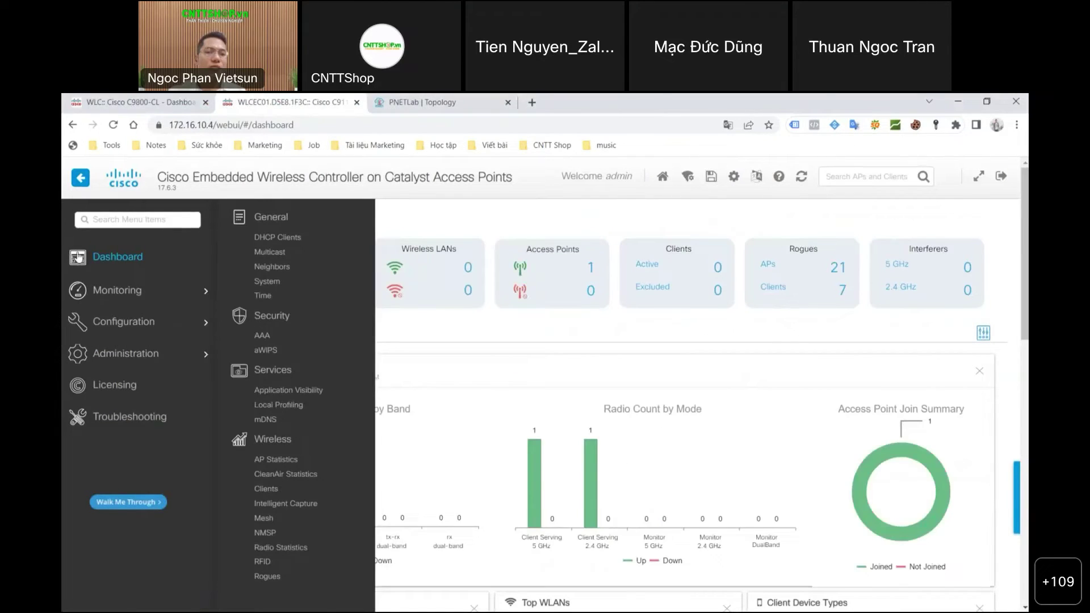
{"action": "mouse_move", "coordinate": [105, 319]}
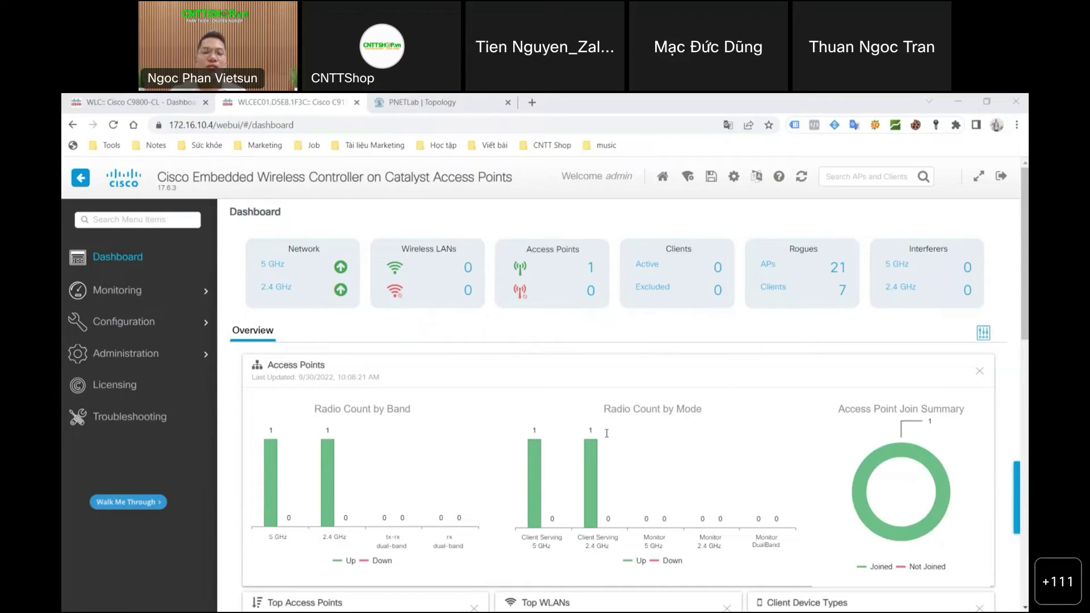
{"action": "left_click", "coordinate": [466, 452]}
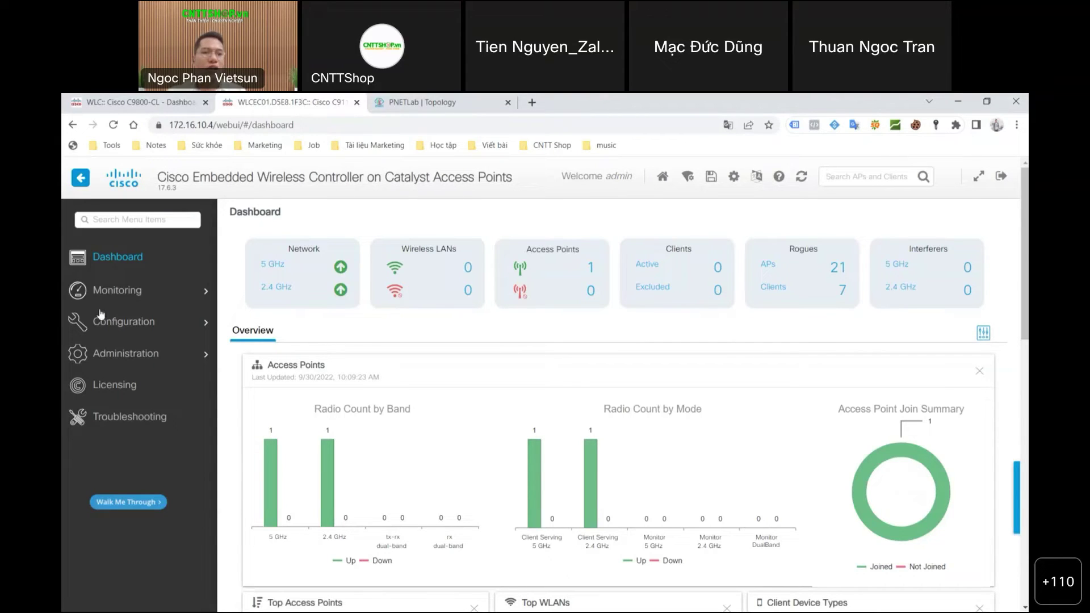
{"action": "left_click", "coordinate": [187, 103]}
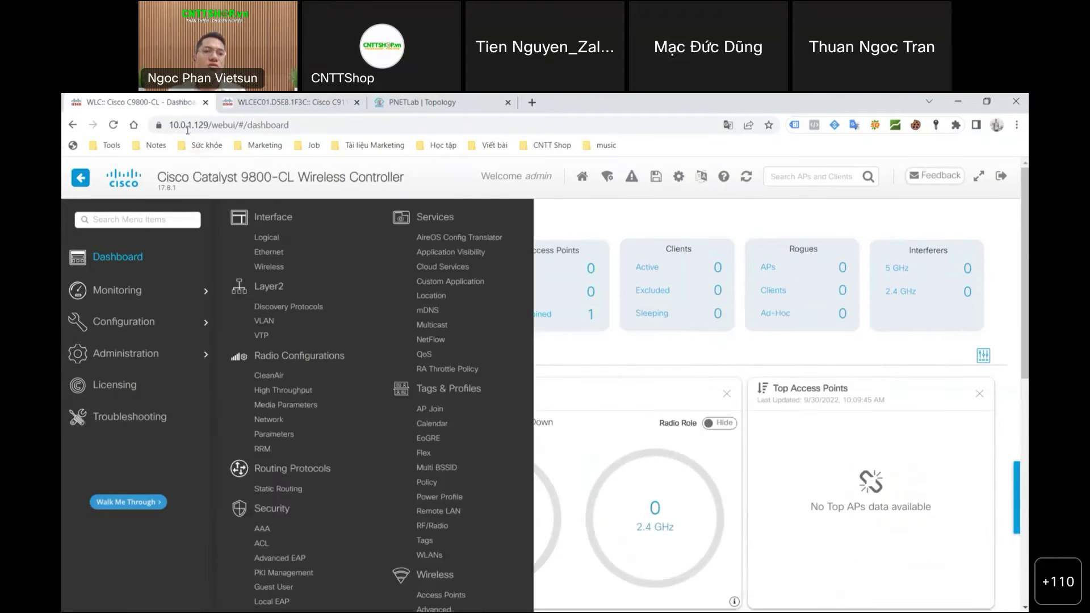
{"action": "left_click", "coordinate": [244, 104]}
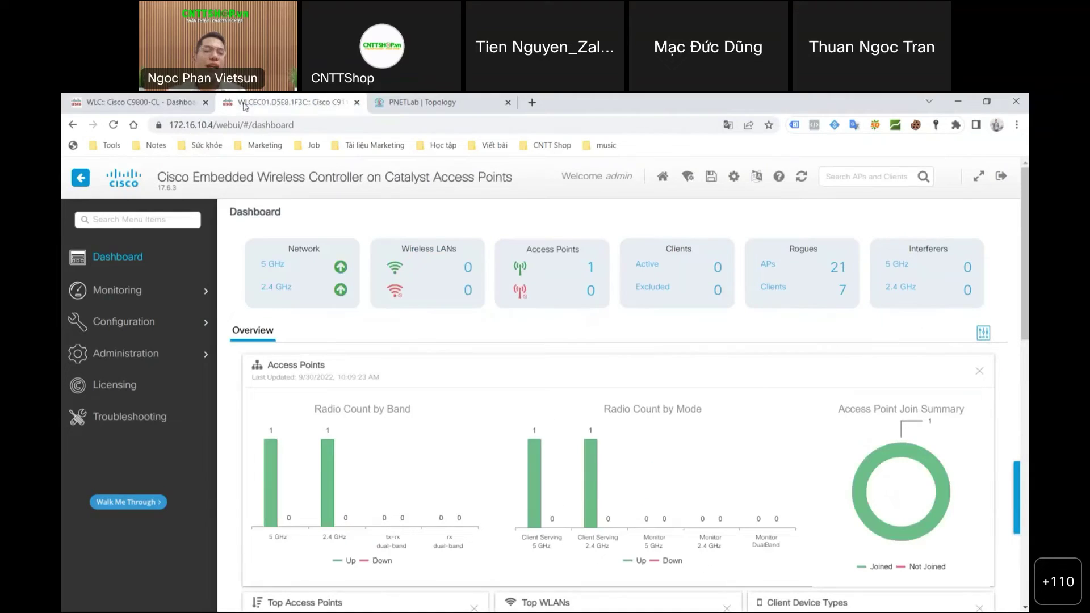